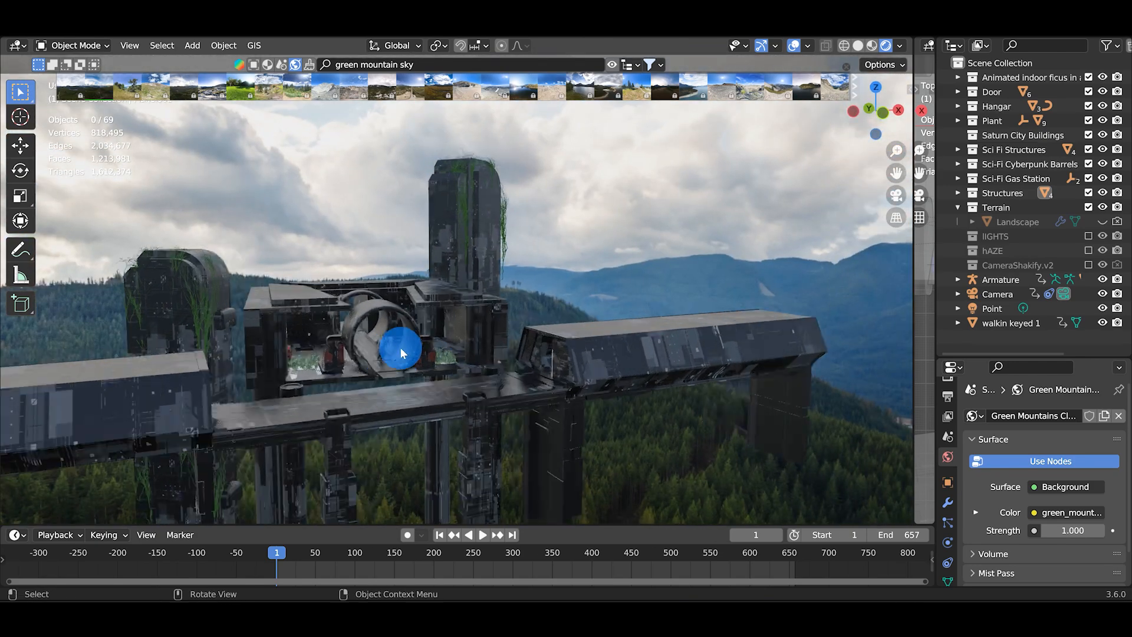
Examine the rendered sci-fi complex from several angles, including the ring tunnel, the platform and the supporting towers
scroll(437, 342, up, 3)
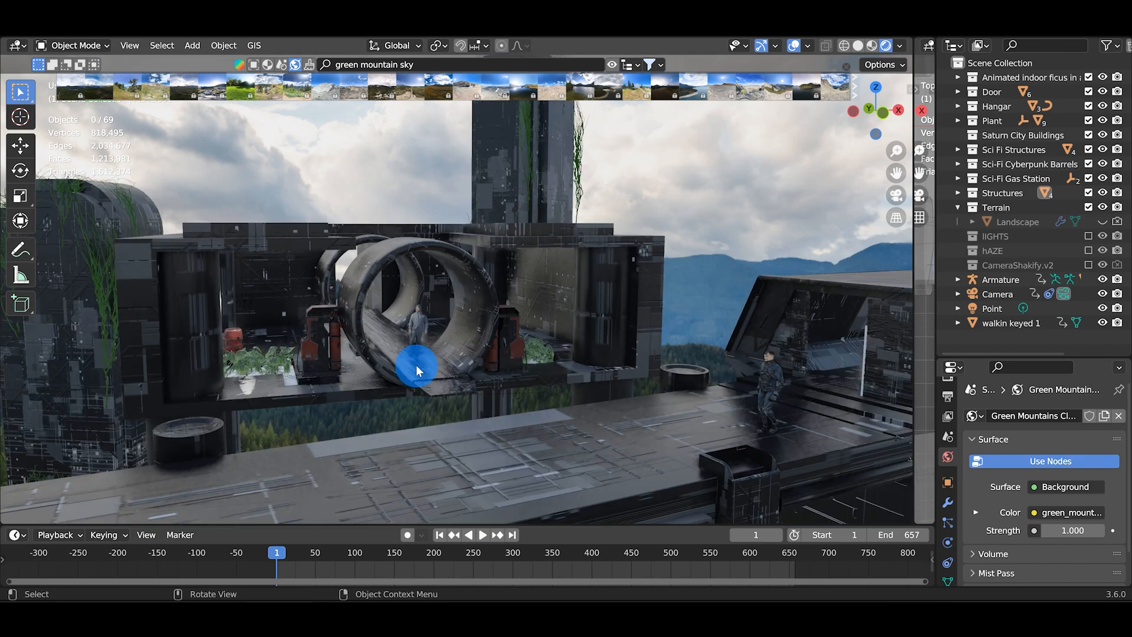
scroll(443, 341, down, 2)
middle_drag(520, 355, 459, 349)
scroll(448, 336, up, 6)
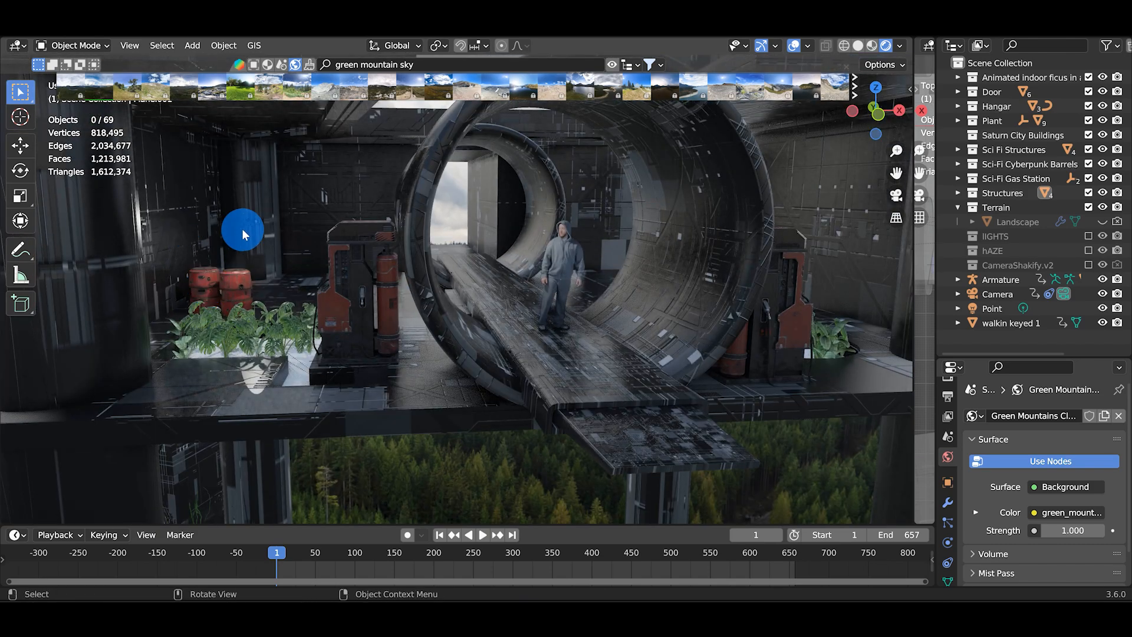
scroll(242, 240, down, 8)
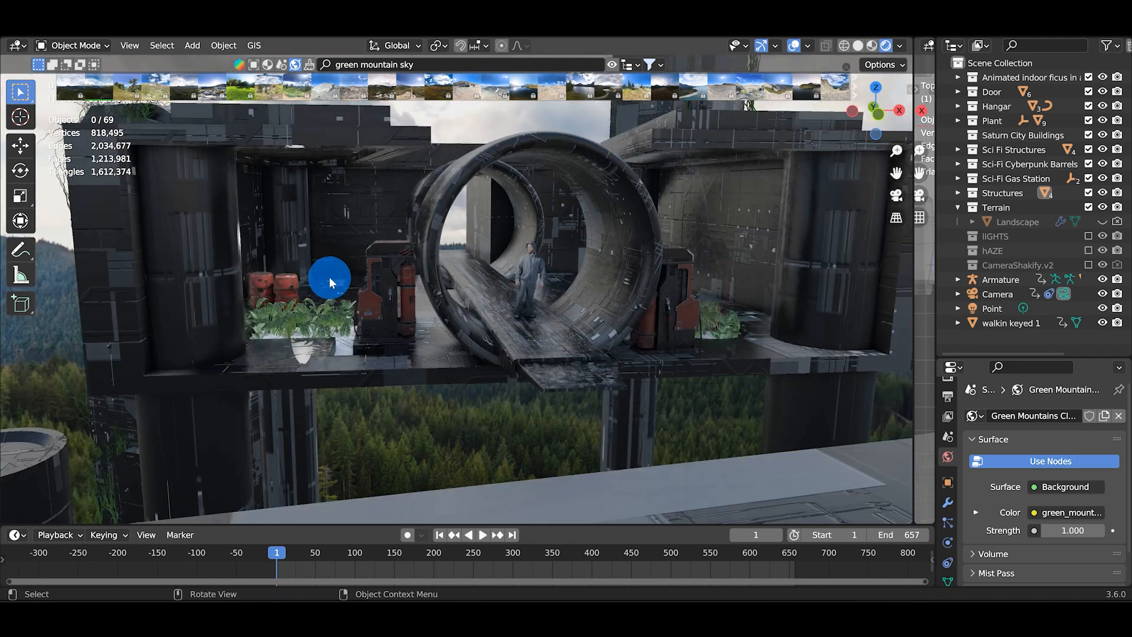
scroll(446, 332, down, 1)
mouse_move(441, 334)
middle_down()
mouse_move(418, 337)
mouse_move(437, 347)
middle_up()
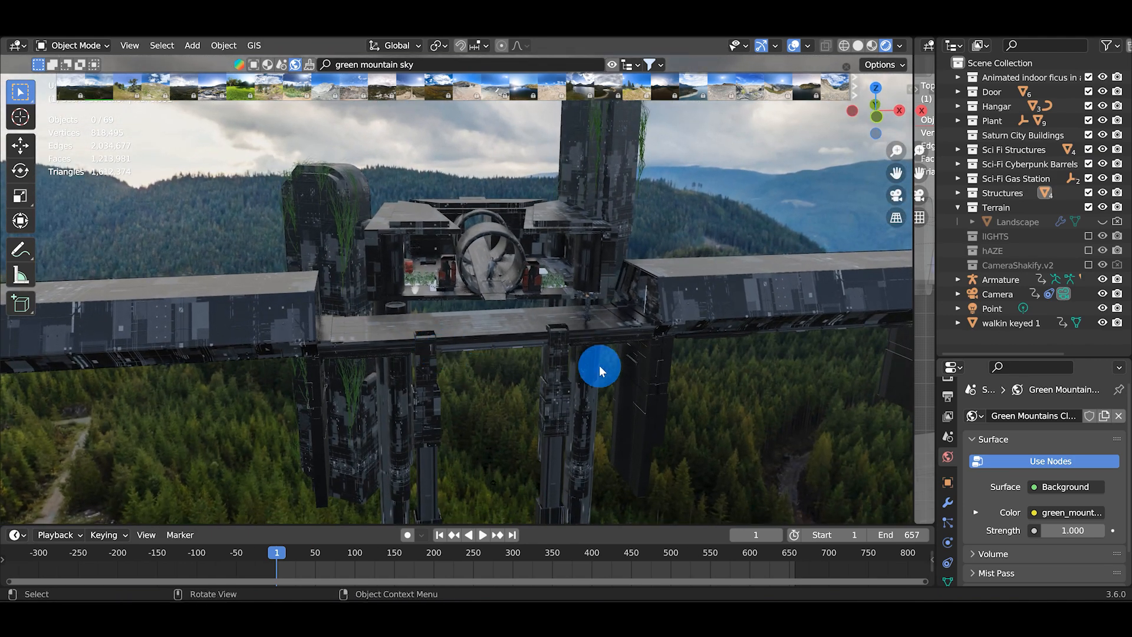
middle_drag(600, 366, 592, 319)
scroll(468, 275, up, 3)
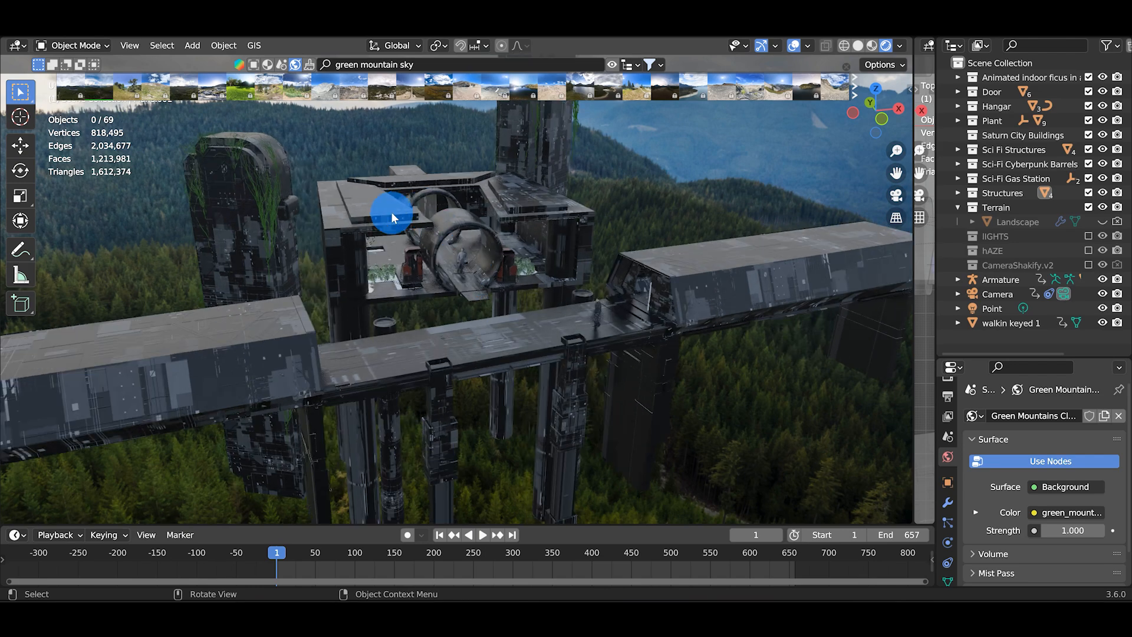
middle_drag(524, 263, 506, 252)
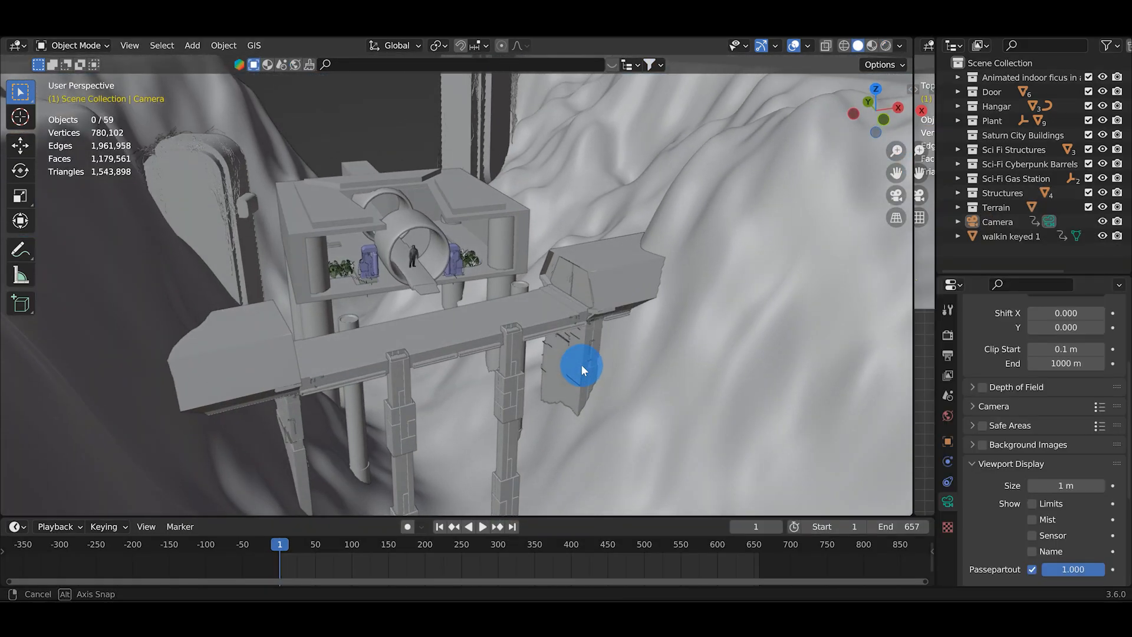
Examine the solid-shaded model and the figure in the ring tunnel, as well as the rendered hangar entrance beside the walkway
mouse_move(581, 365)
middle_down()
mouse_move(476, 354)
mouse_move(462, 316)
mouse_move(466, 327)
mouse_move(423, 294)
mouse_move(457, 339)
middle_up()
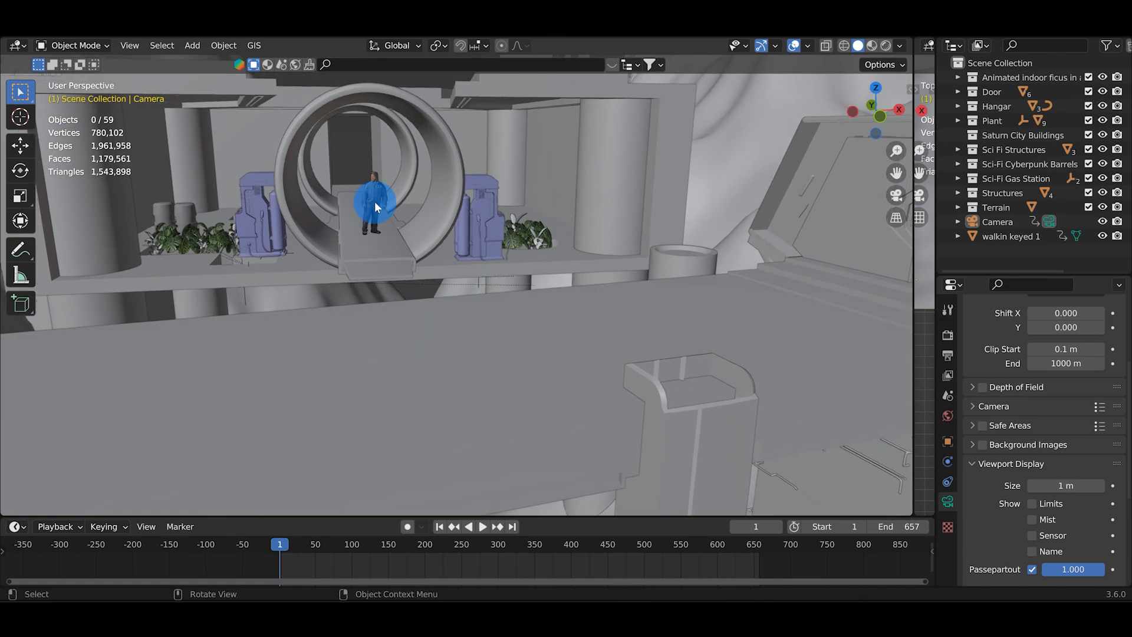
click(374, 201)
scroll(381, 195, up, 5)
shift+middle_drag(381, 196, 724, 490)
scroll(575, 372, up, 1)
shift+middle_drag(574, 373, 604, 398)
scroll(592, 388, up, 2)
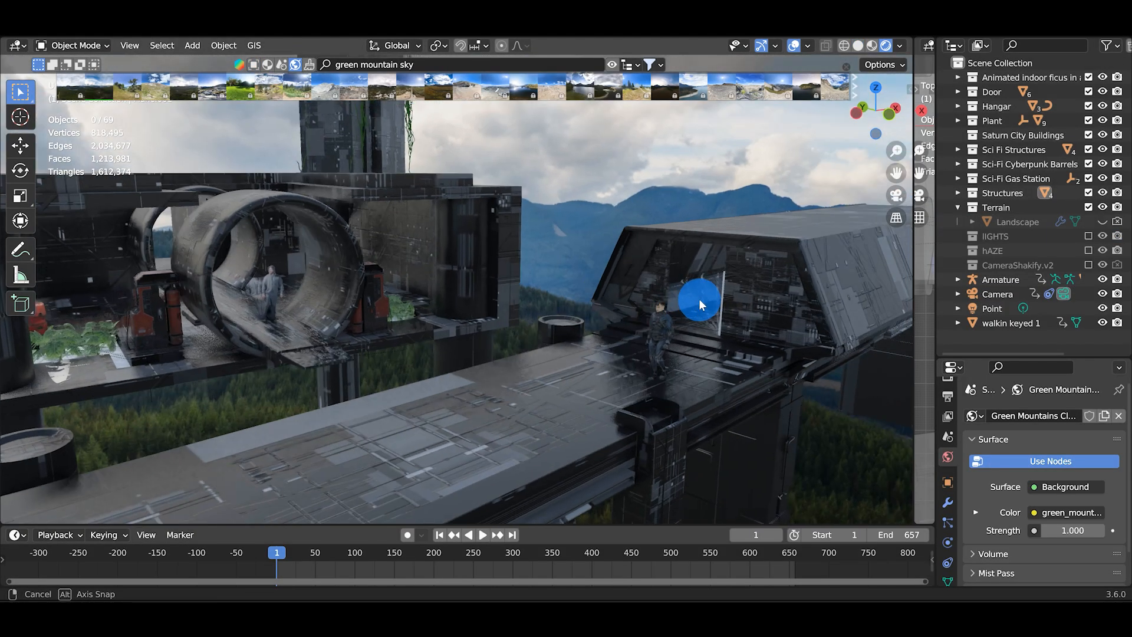
middle_drag(699, 298, 406, 423)
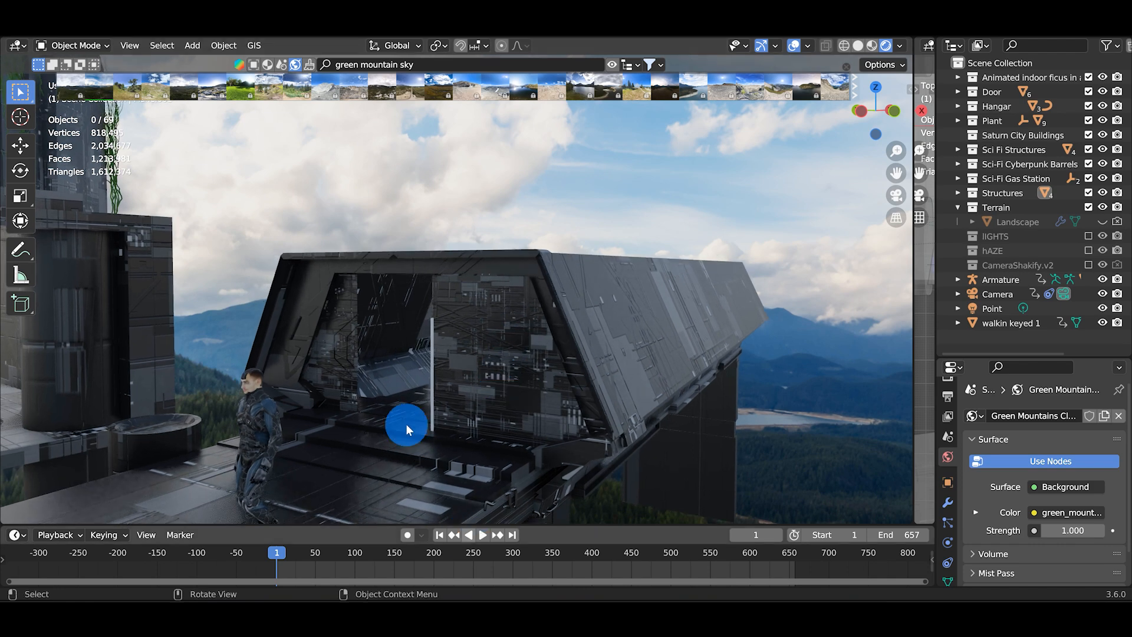
Try to slide the door panel on the soldier's side of the hangar entrance along the Y axis
key(g)
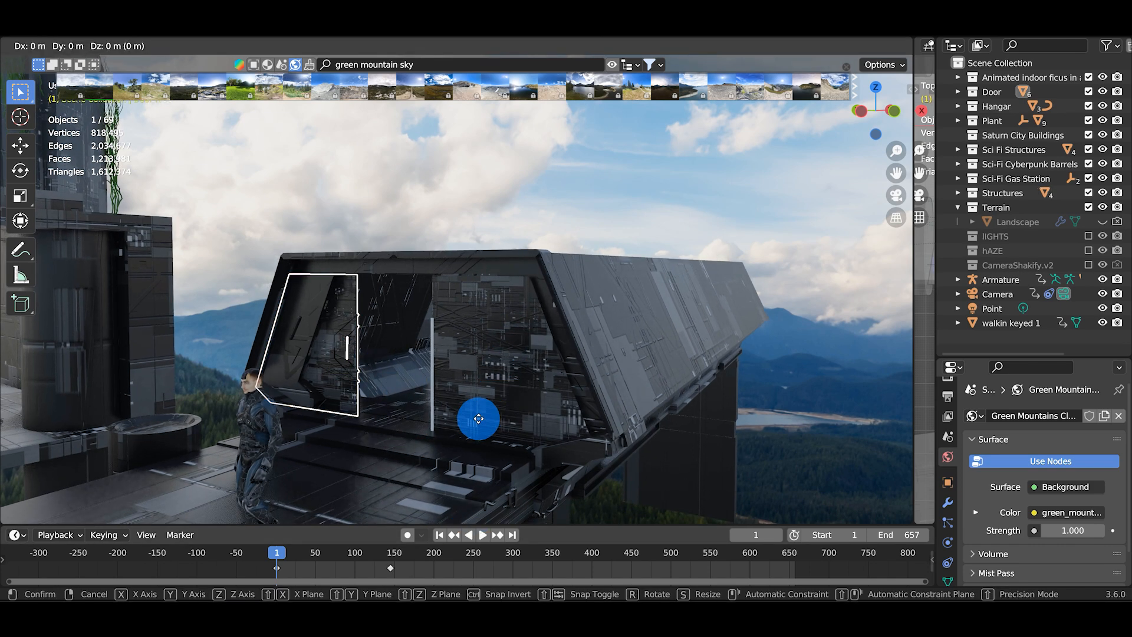
key(y)
click(504, 194)
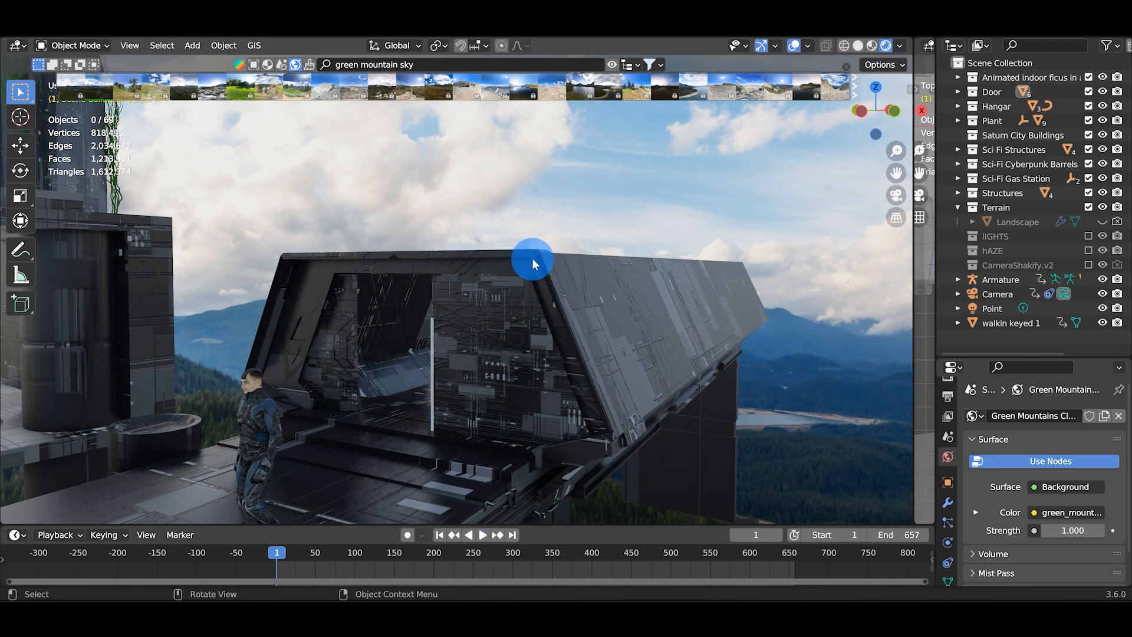
middle_drag(532, 263, 592, 331)
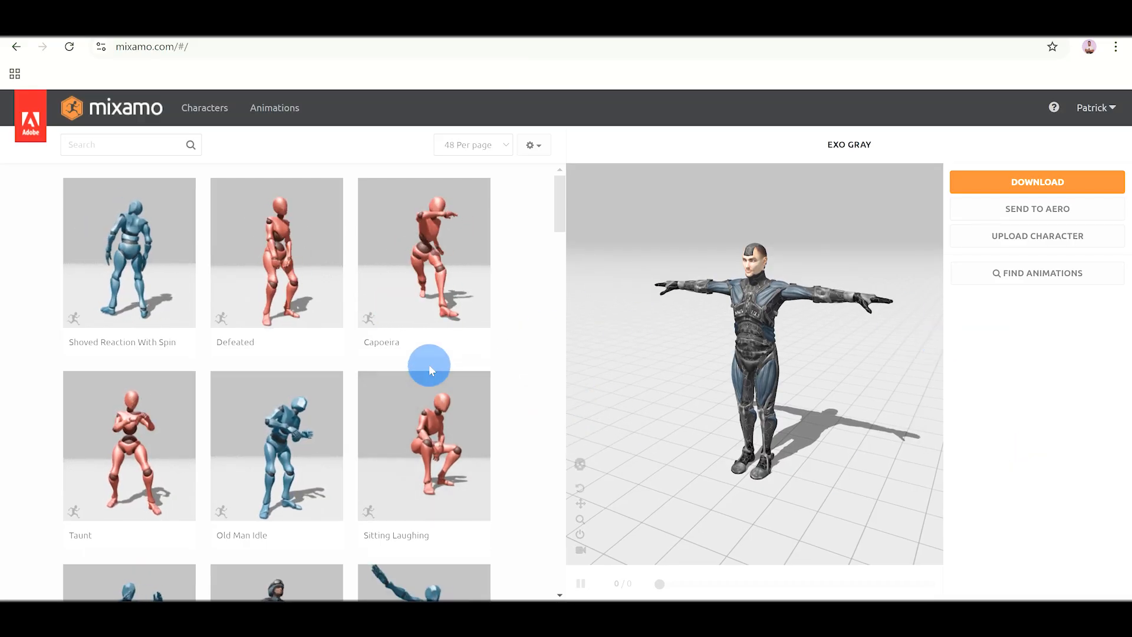
Switch to the Mixamo website and browse its character and animation libraries
scroll(429, 364, down, 1)
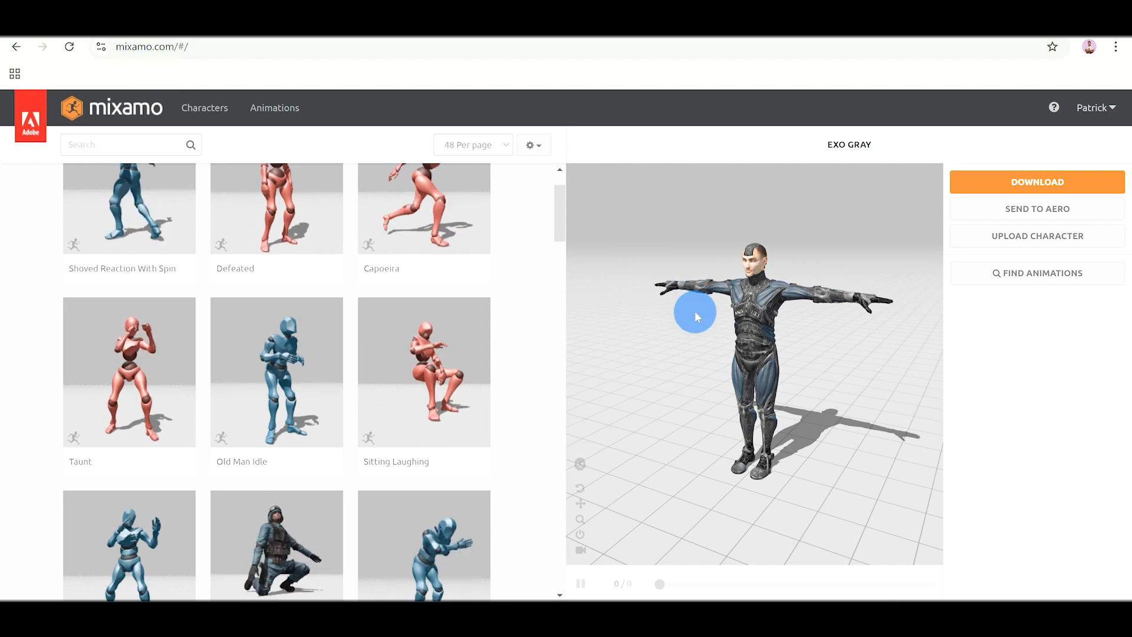
scroll(372, 298, up, 1)
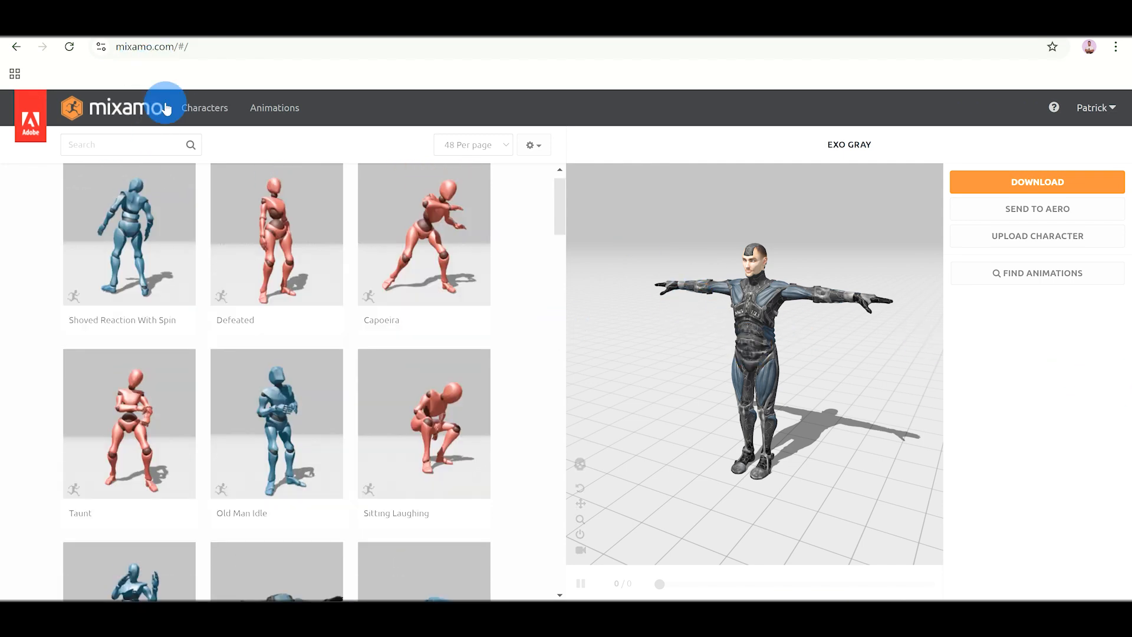
click(198, 109)
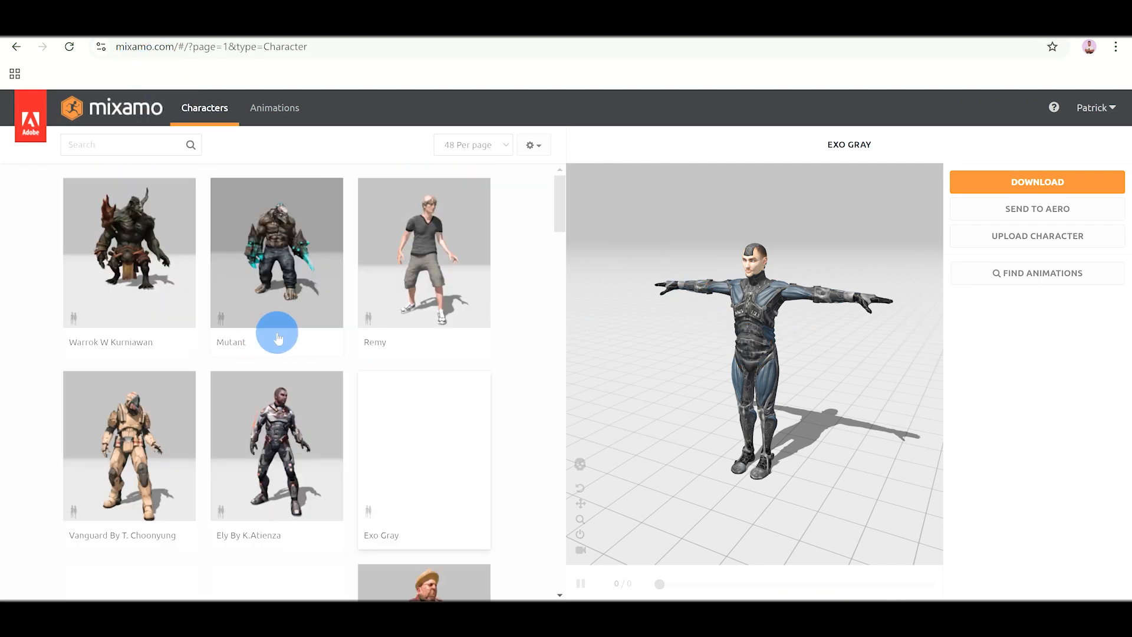
scroll(353, 359, down, 2)
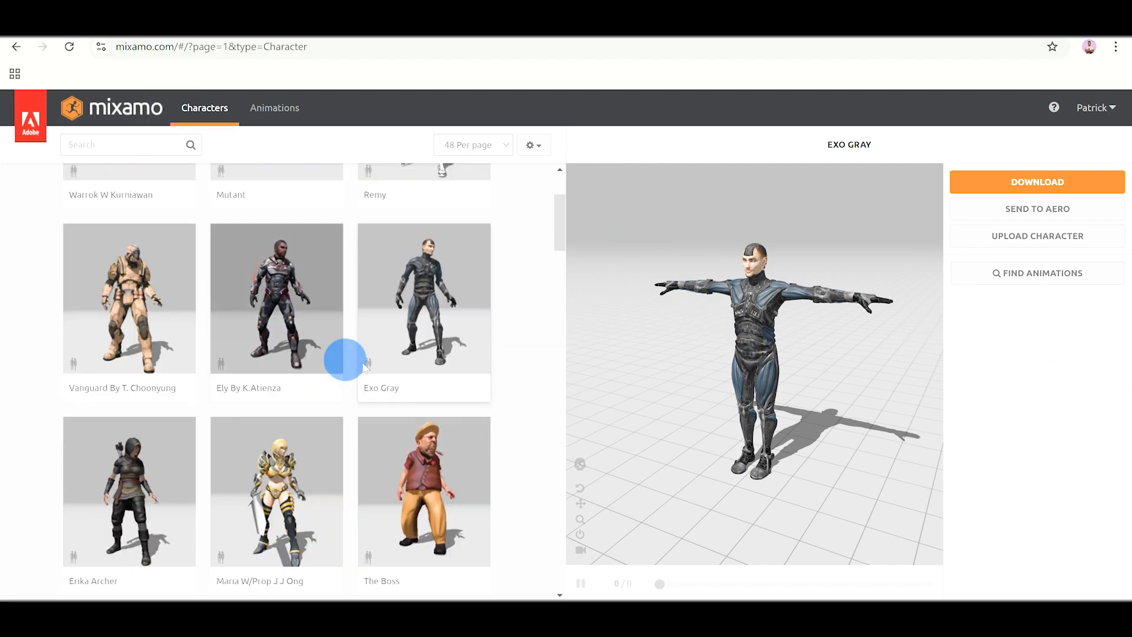
click(286, 108)
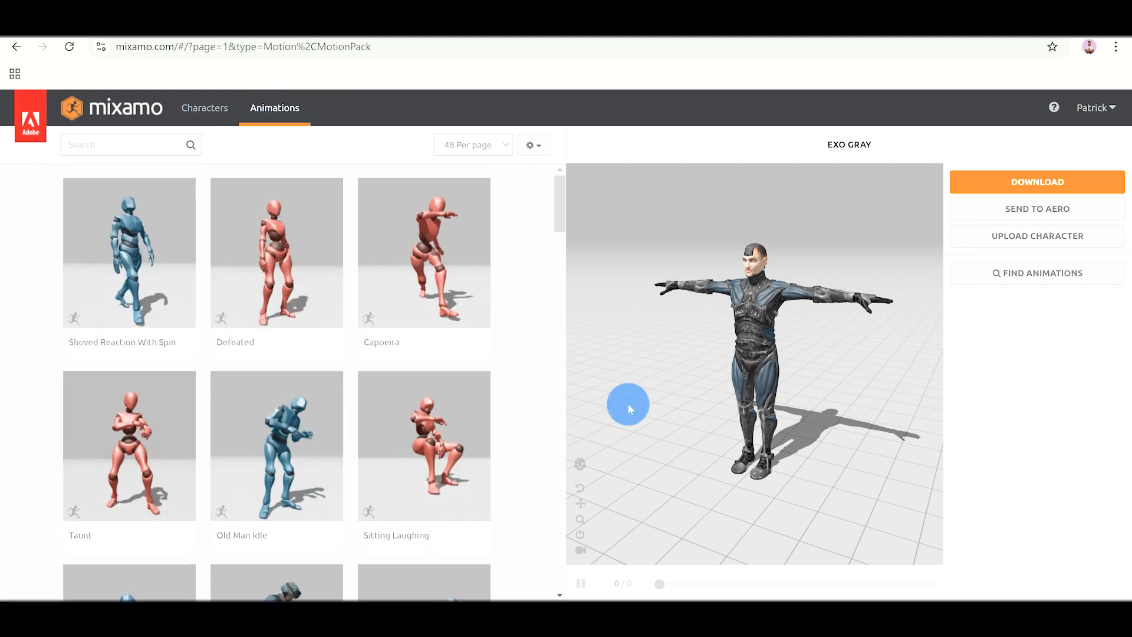
scroll(382, 381, down, 6)
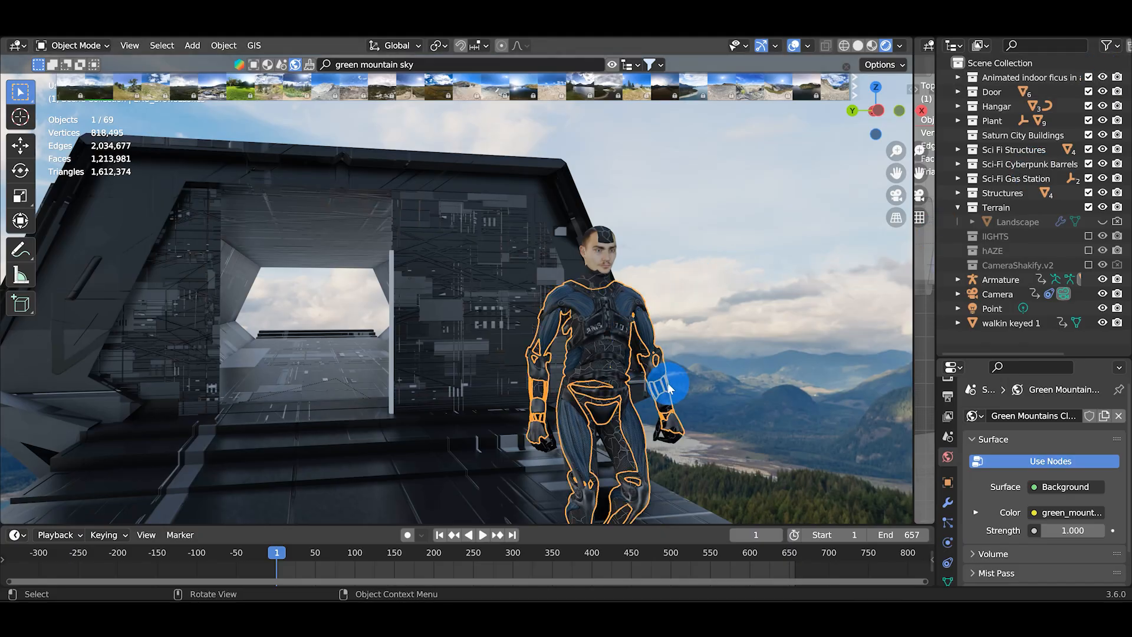
Switch back to Blender and examine the armoured soldier on the walkway and the keyed actor inside the ring tunnel
middle_drag(667, 384, 785, 321)
scroll(775, 370, down, 4)
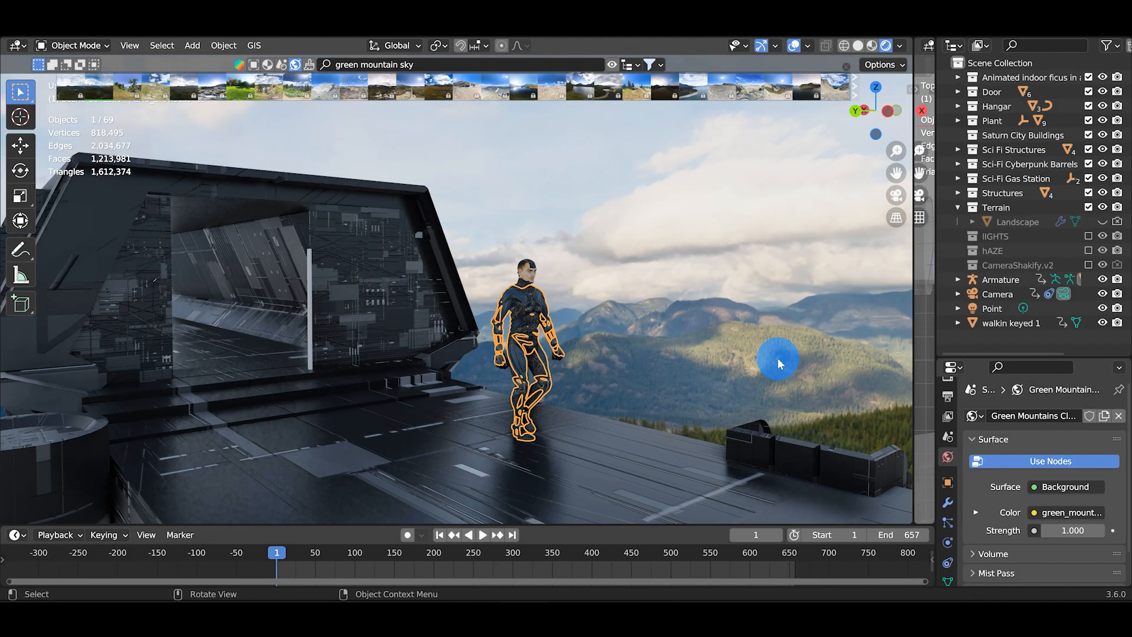
click(745, 367)
middle_drag(746, 367, 576, 353)
scroll(600, 323, up, 8)
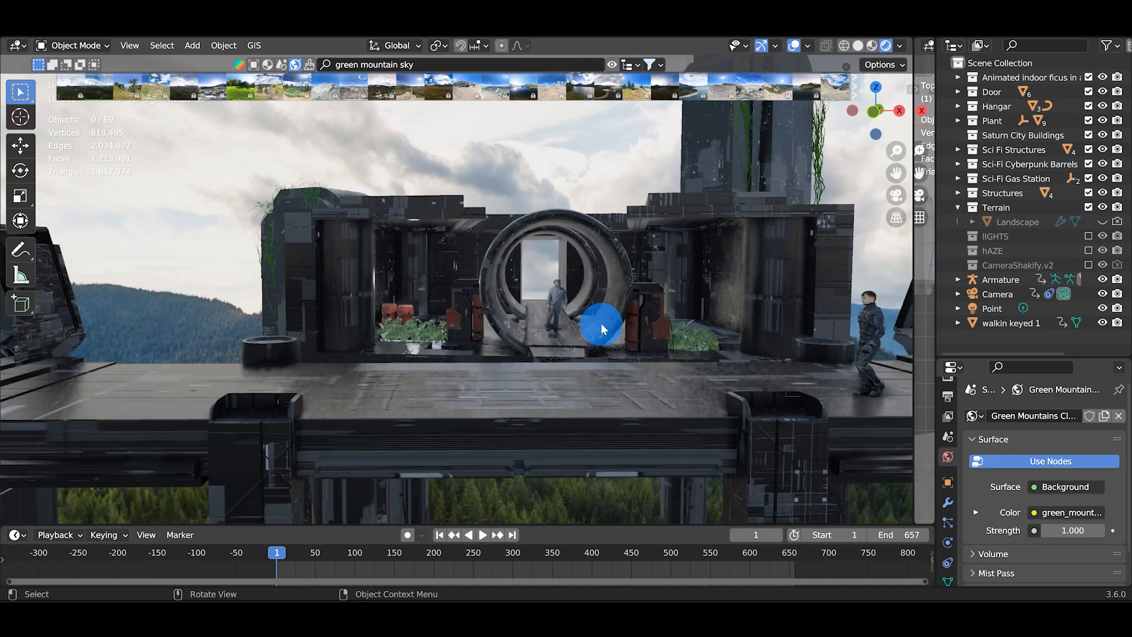
shift+middle_drag(635, 310, 459, 293)
click(405, 284)
scroll(377, 222, up, 3)
middle_drag(394, 231, 324, 189)
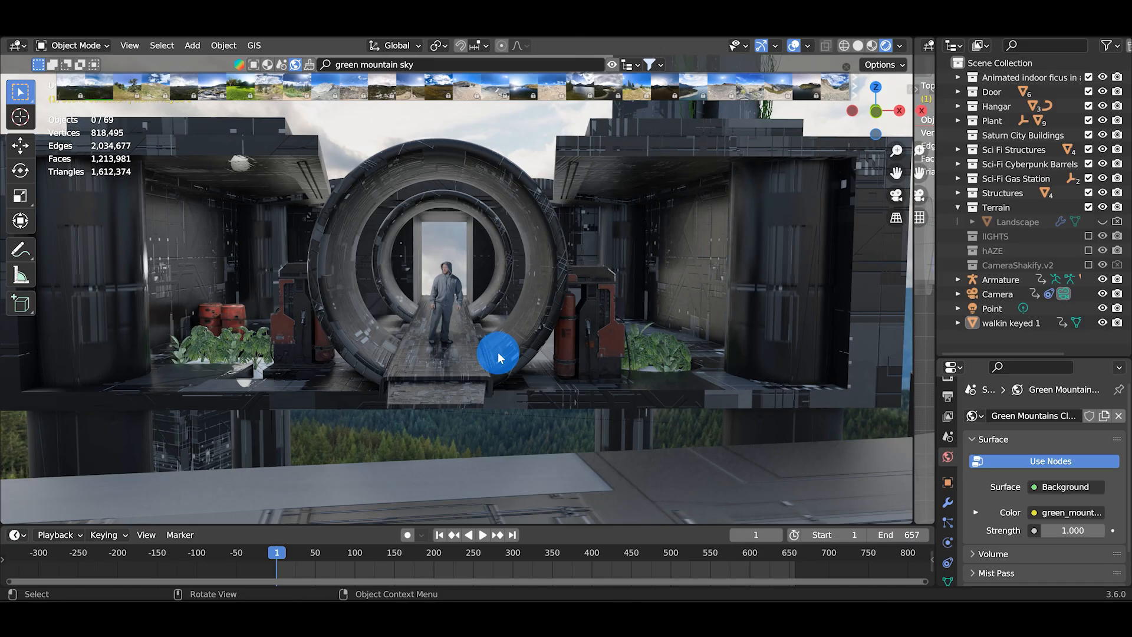
middle_drag(497, 352, 525, 383)
scroll(524, 383, up, 3)
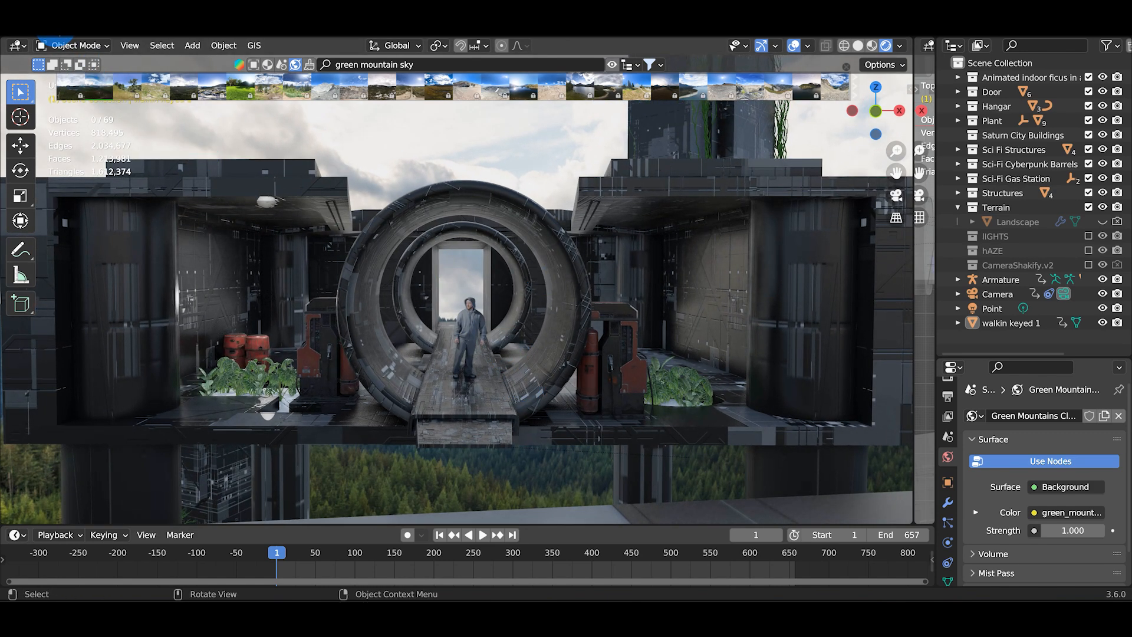
Check the Import Images as Planes add-on in the preferences by searching the add-ons for "images as"
click(56, 20)
click(94, 247)
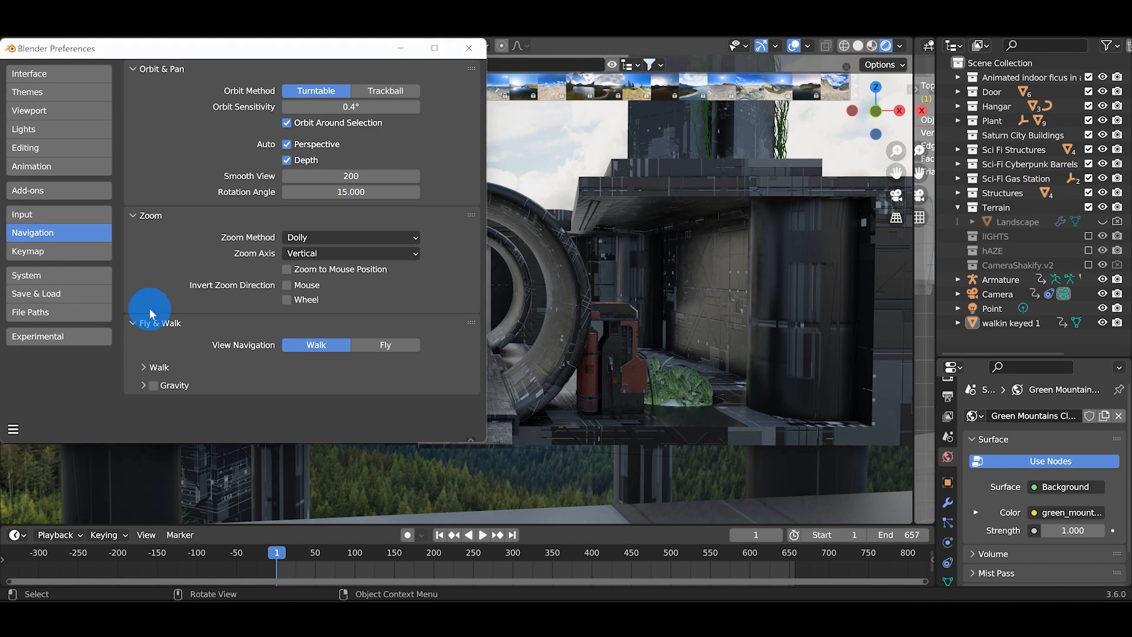
click(41, 191)
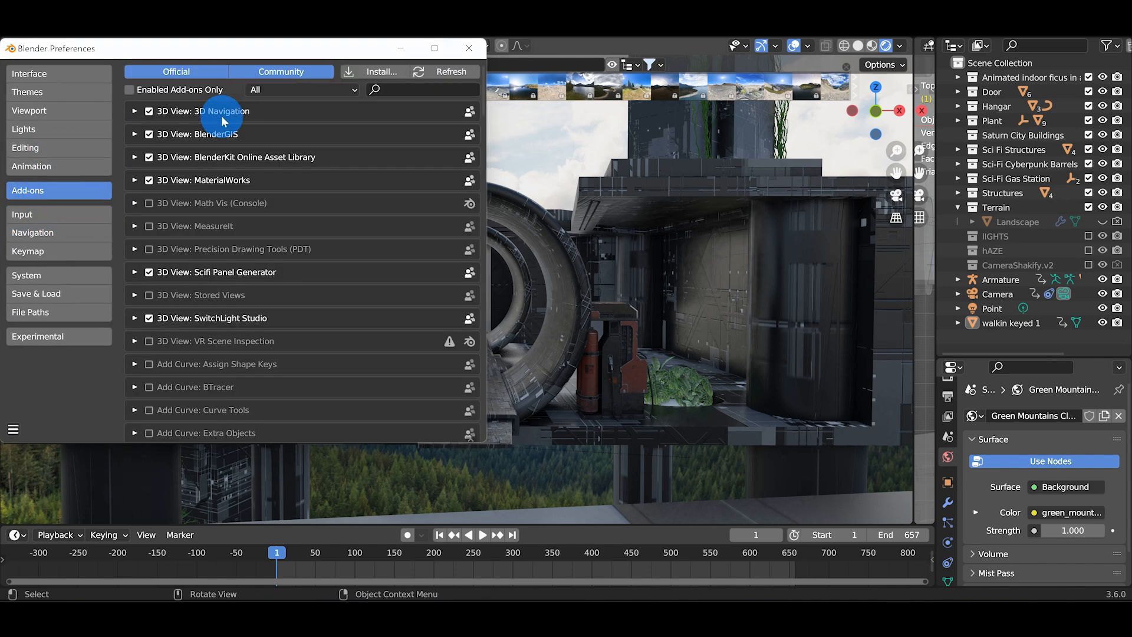
text(images as)
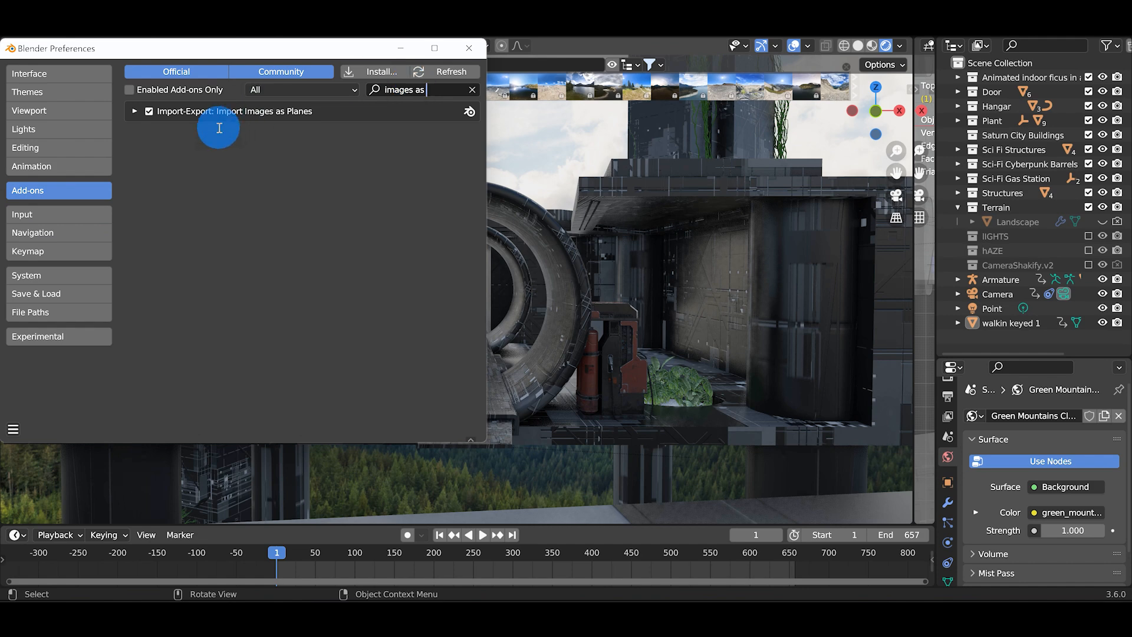
click(477, 47)
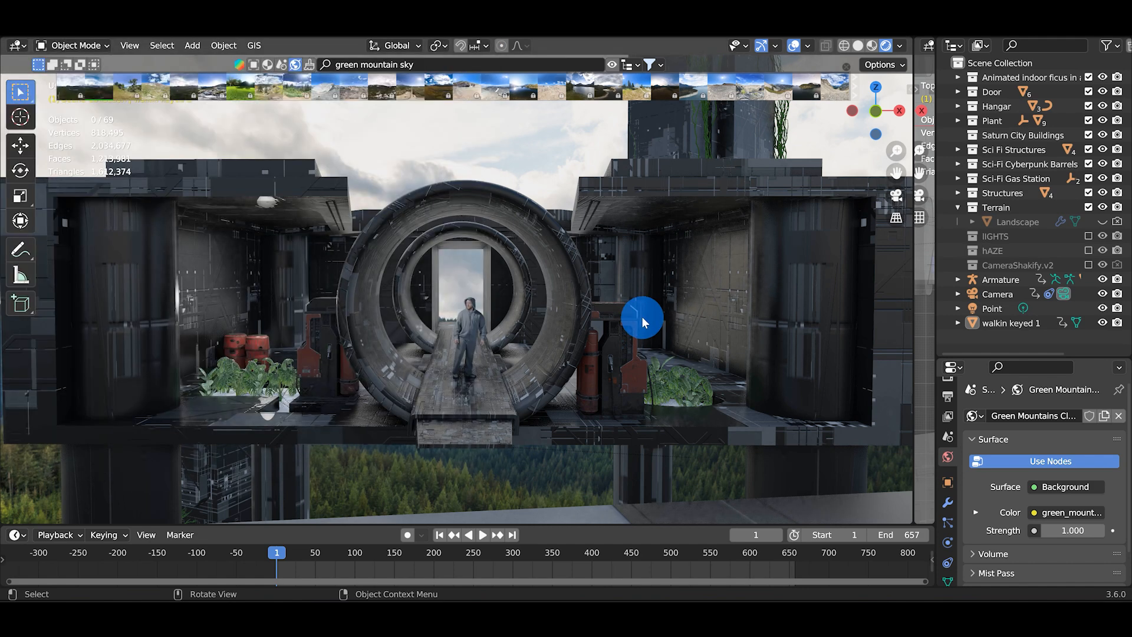
Start an Images as Planes import and choose walkin keyed 1.mov from the Keyed Footage folder
key(shift+a)
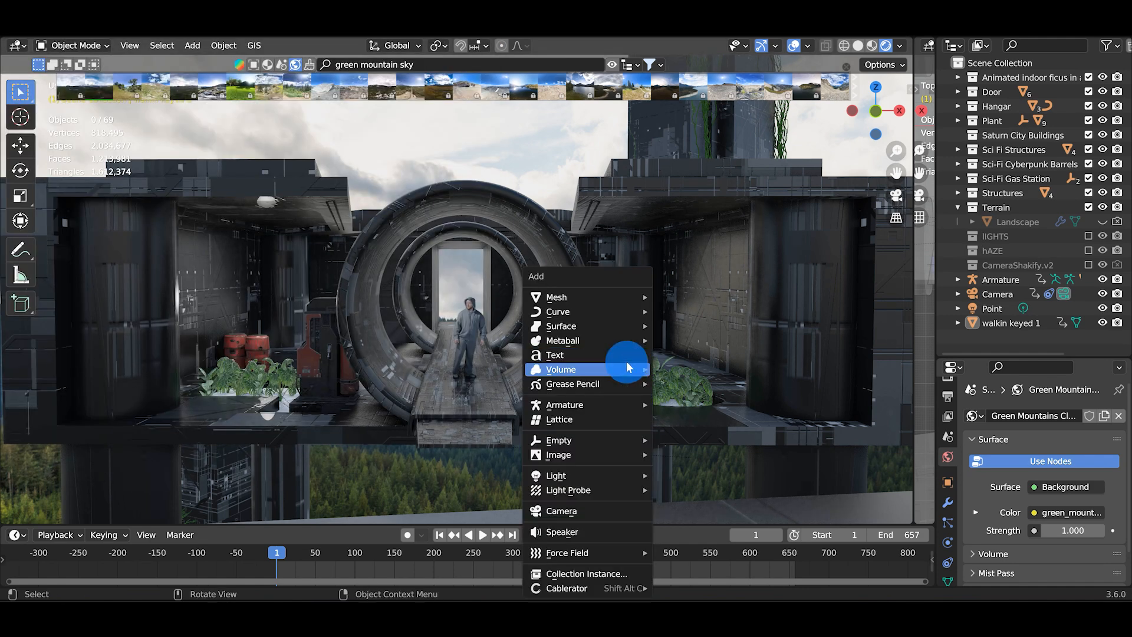
mouse_move(582, 457)
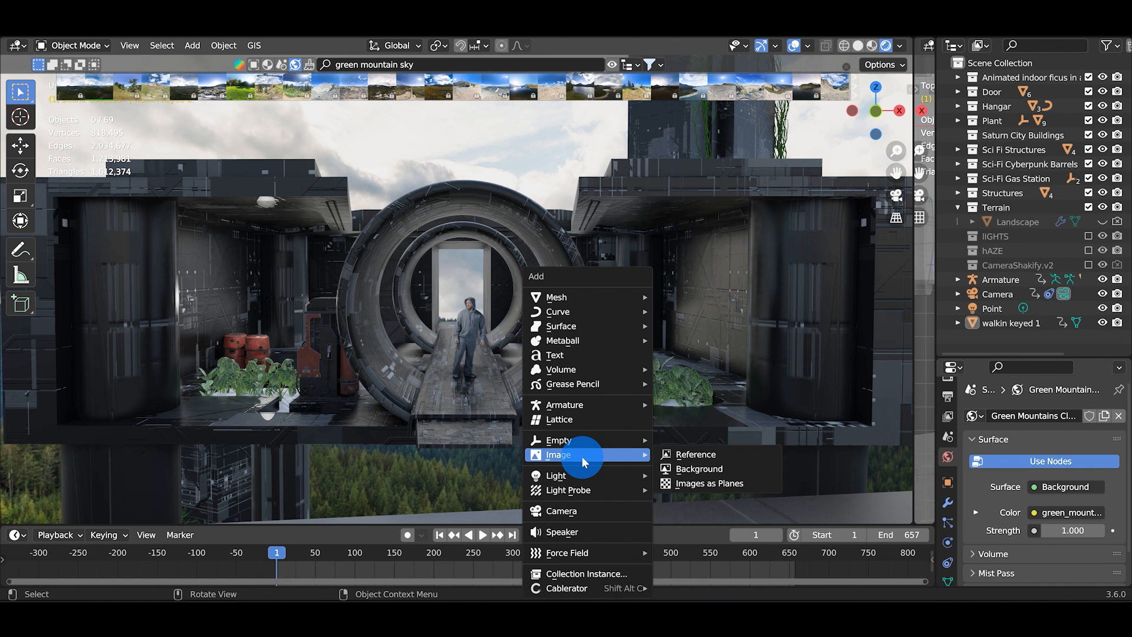
click(691, 486)
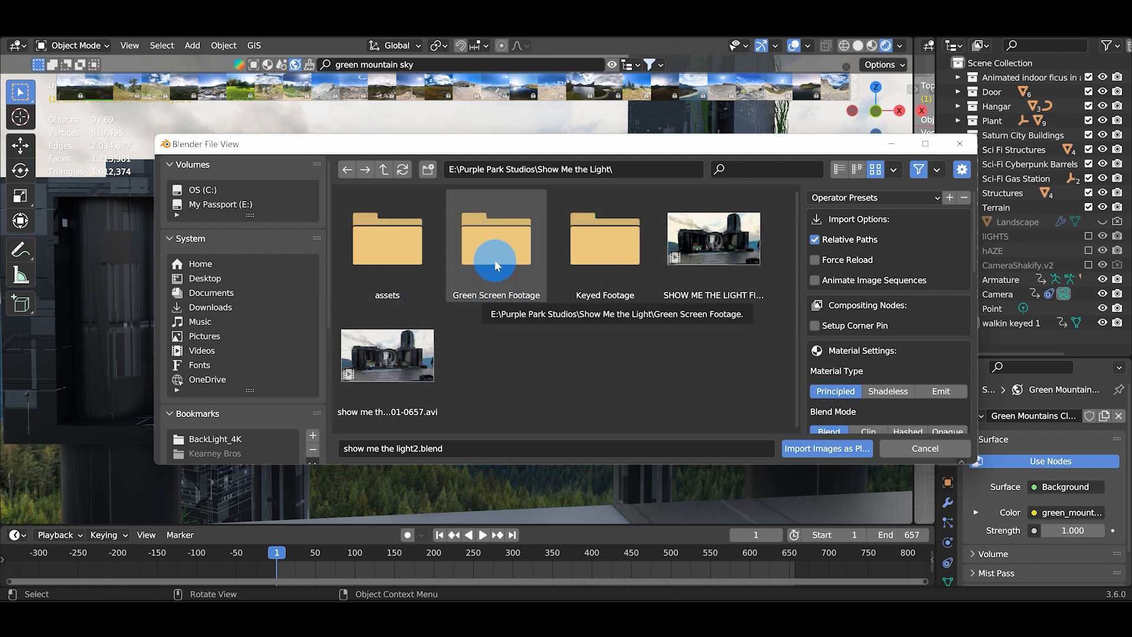
click(604, 250)
click(603, 250)
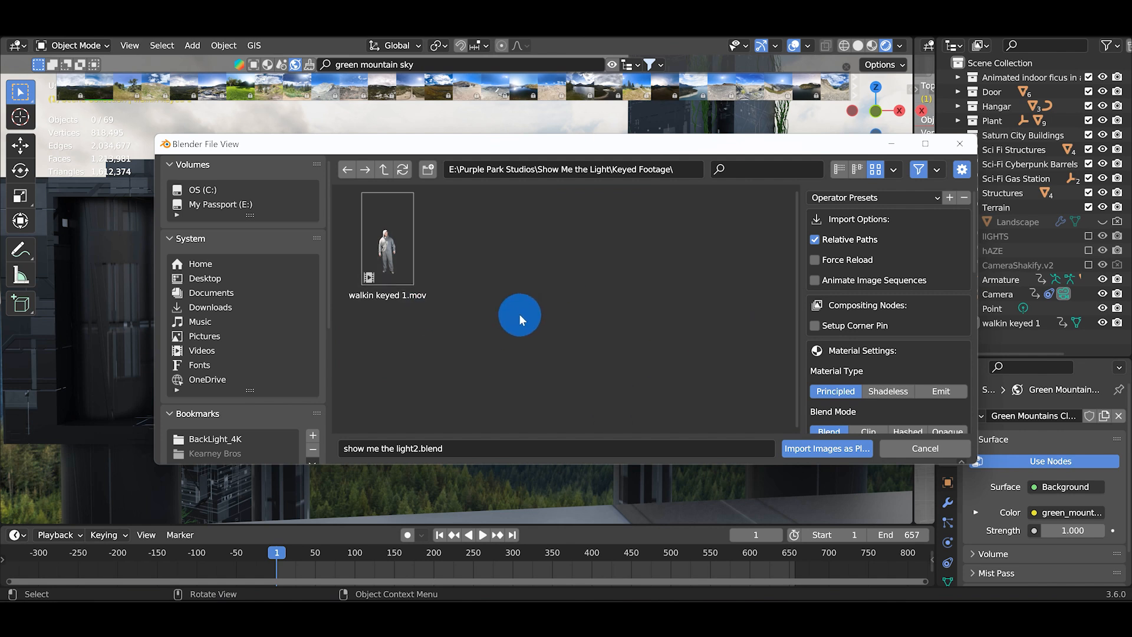
click(390, 252)
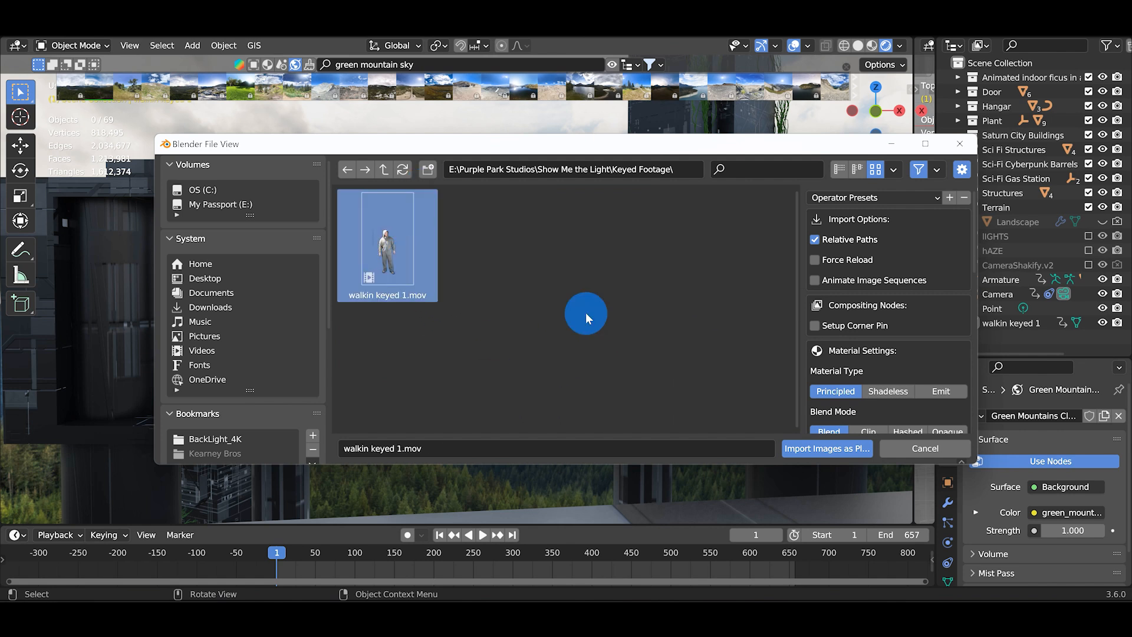
Set the import's blend mode and shadow mode to Hashed and import the clip as a plane
scroll(826, 338, down, 3)
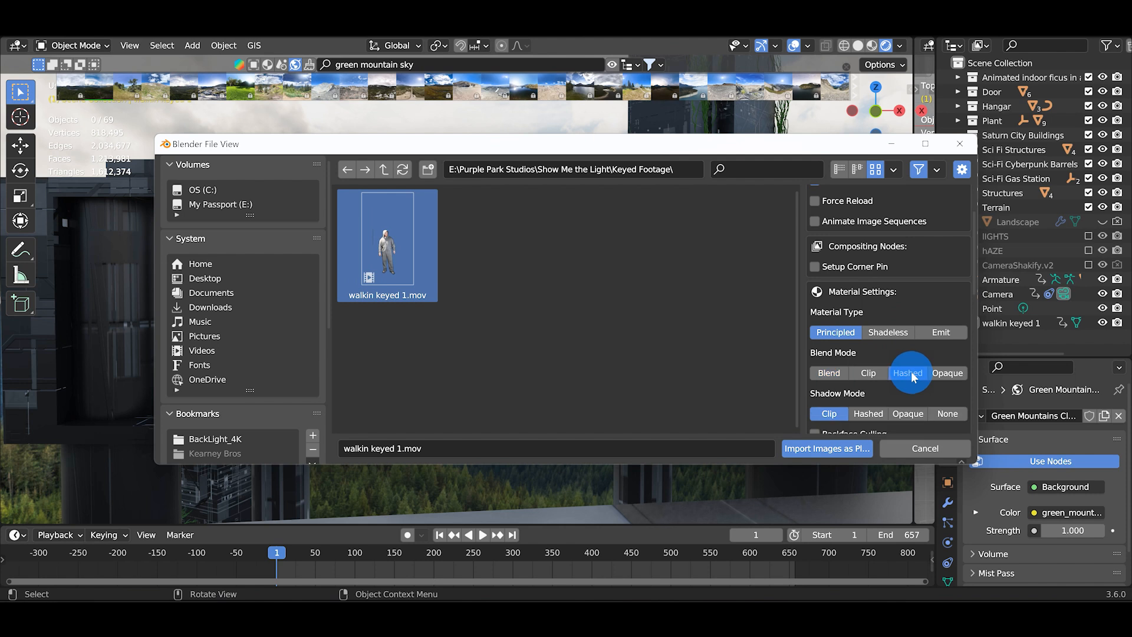
scroll(908, 383, down, 3)
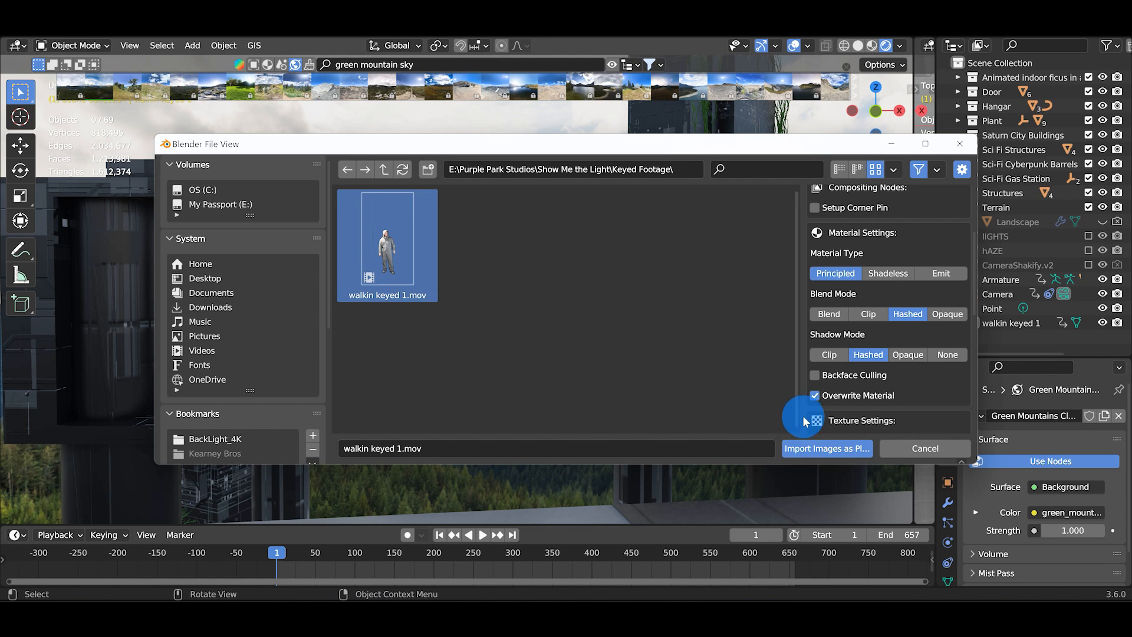
click(819, 448)
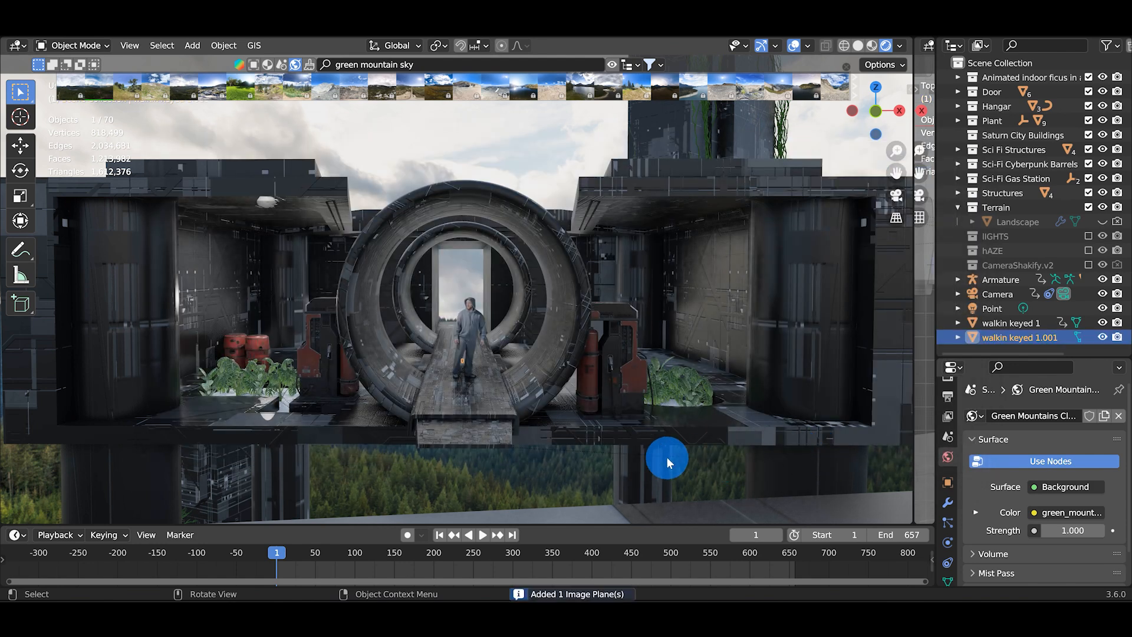
Raise the newly imported walkin keyed plane along Z in solid shading and scale it up at the back of the ring tunnel
click(859, 46)
key(g)
key(z)
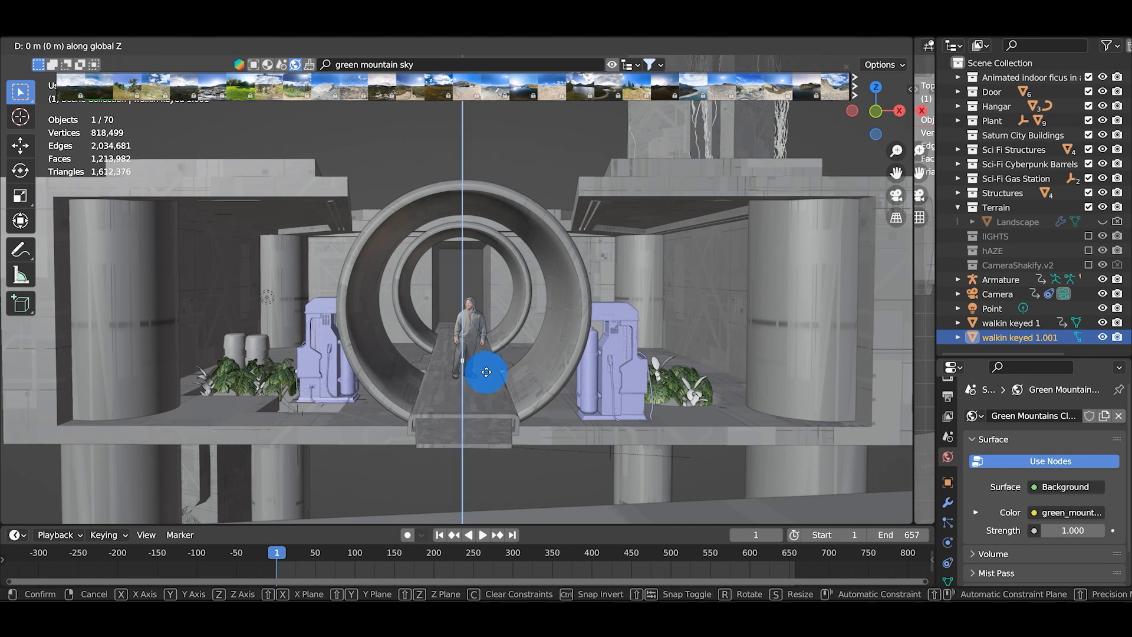
click(484, 316)
key(s)
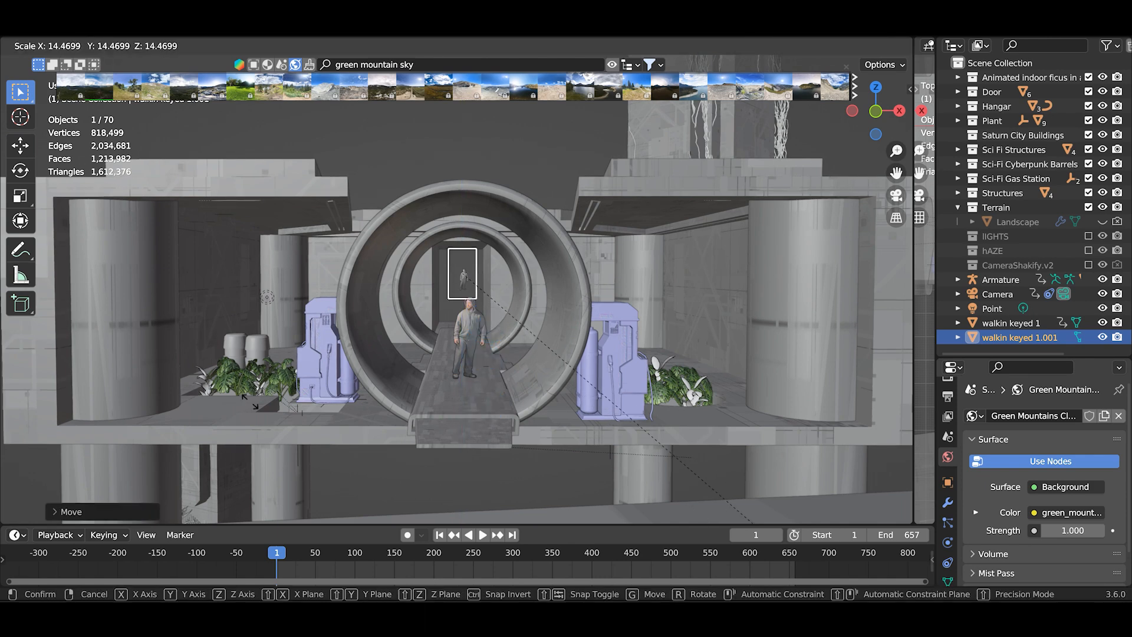
click(356, 141)
scroll(515, 303, up, 5)
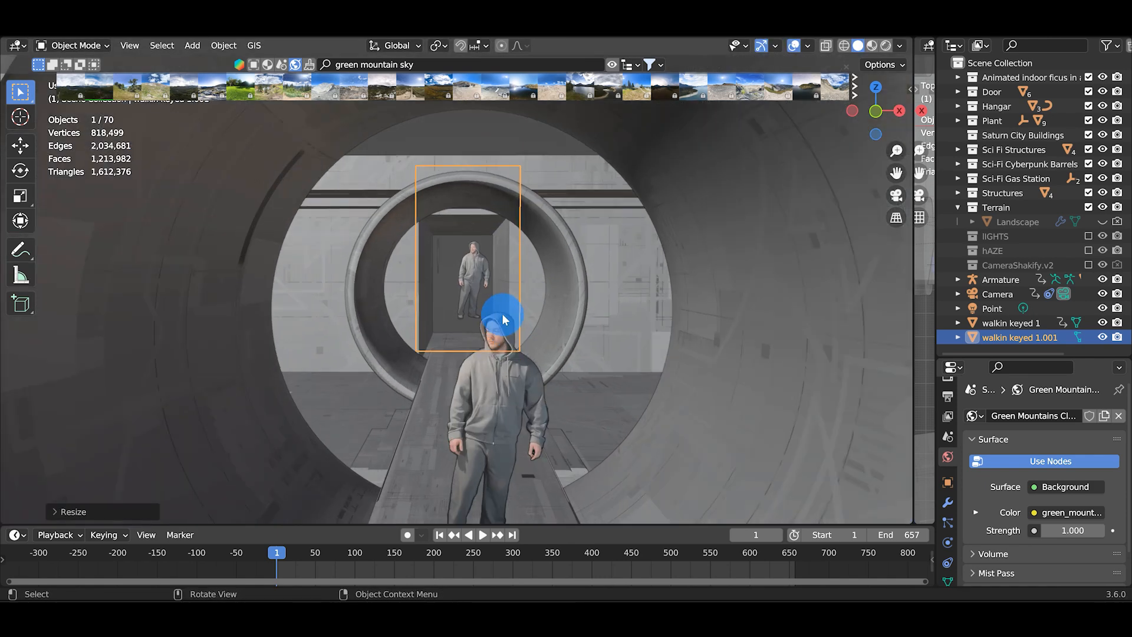
key(s)
click(613, 364)
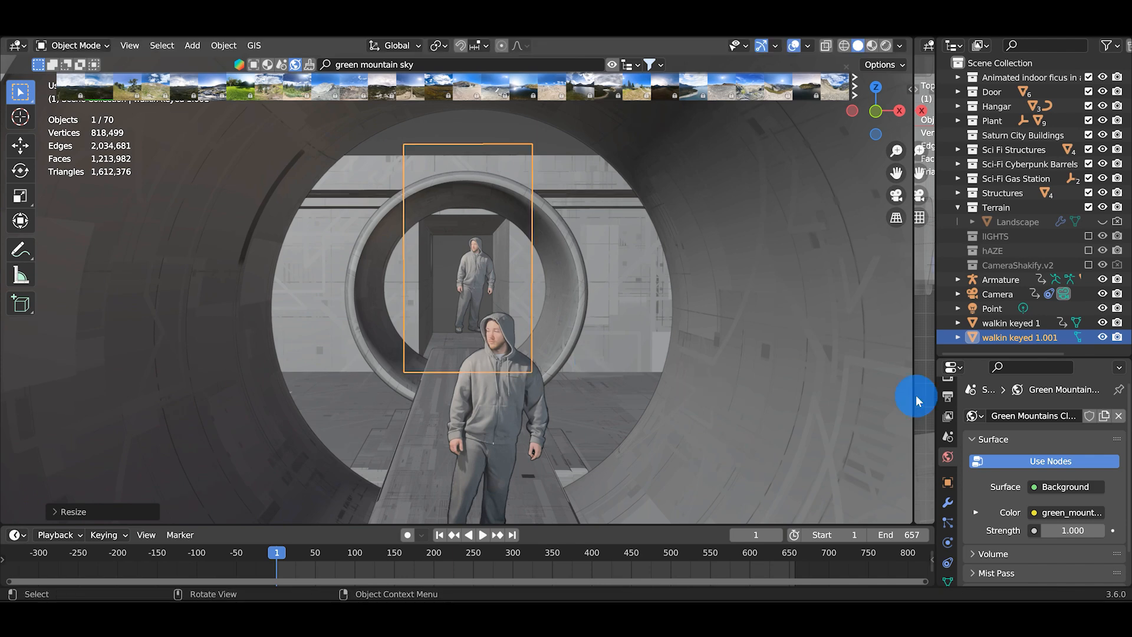
Delete the newly imported second actor plane and show the scene in rendered shading
scroll(552, 391, down, 3)
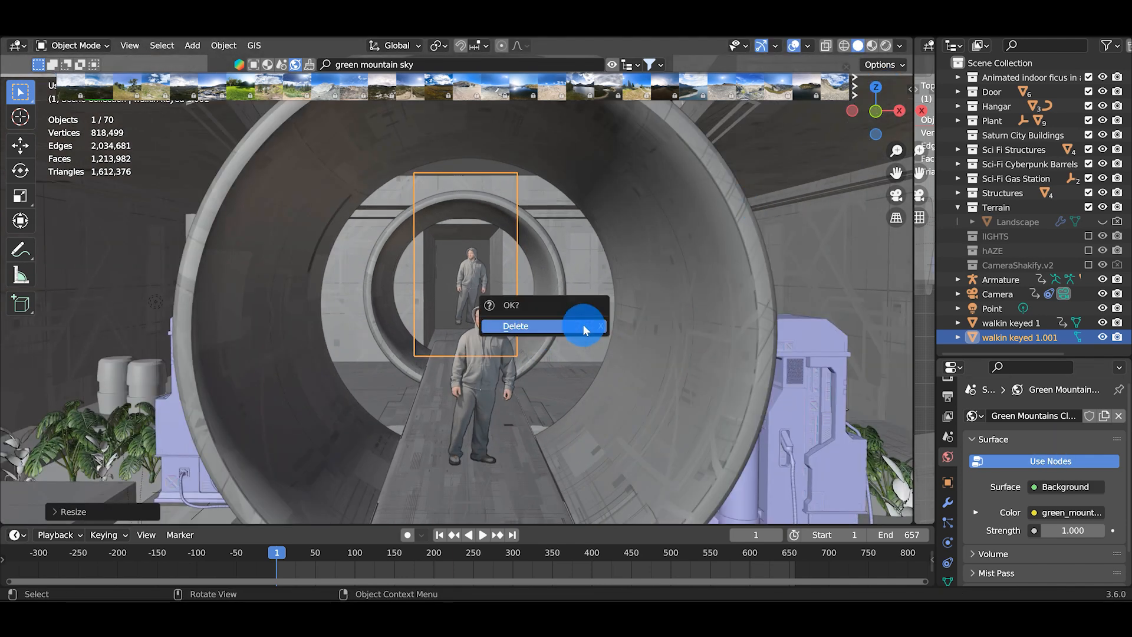
click(582, 325)
click(885, 47)
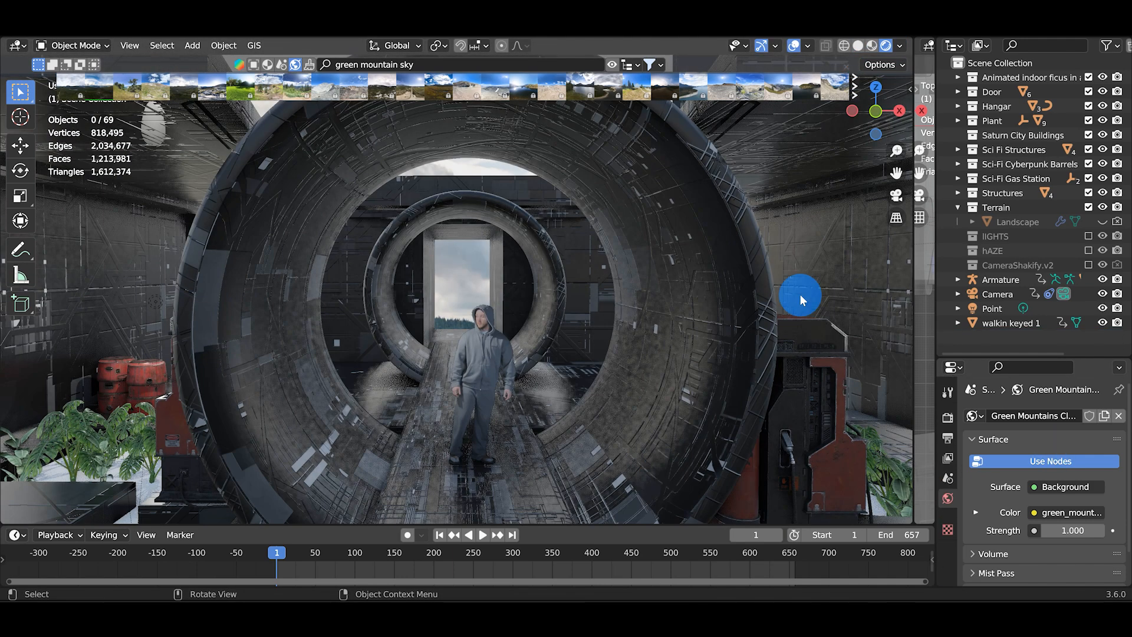
Examine the original keyed actor plane inside the ring tunnel up close, from farther back and within the whole structure
click(489, 371)
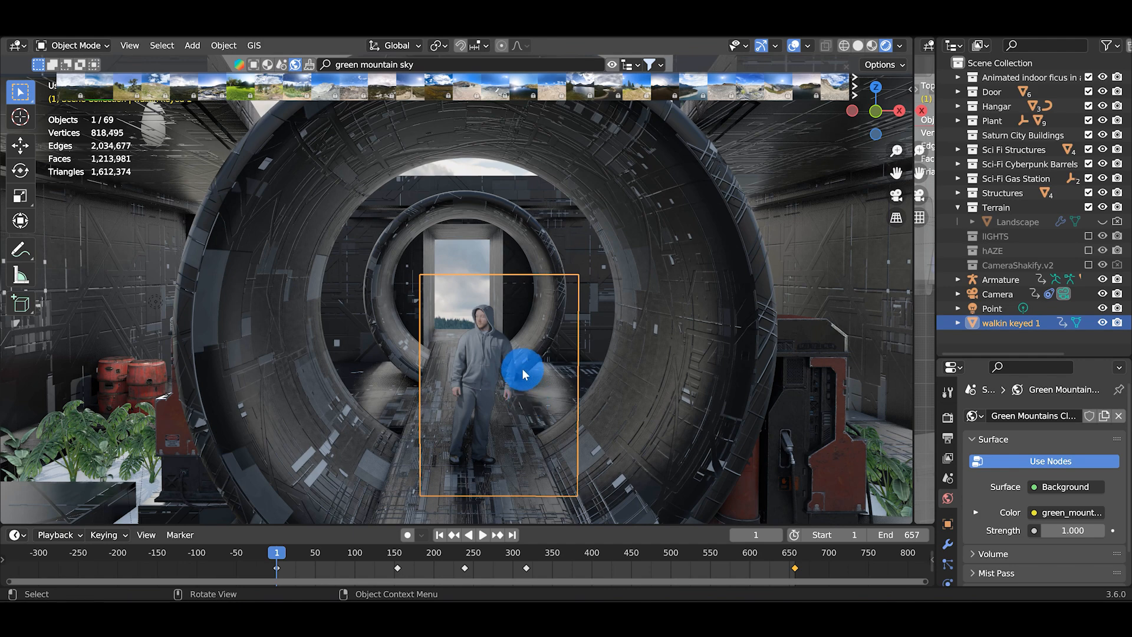
mouse_move(522, 370)
shift+middle_down()
mouse_move(533, 351)
mouse_move(521, 349)
shift+middle_up()
scroll(529, 353, up, 1)
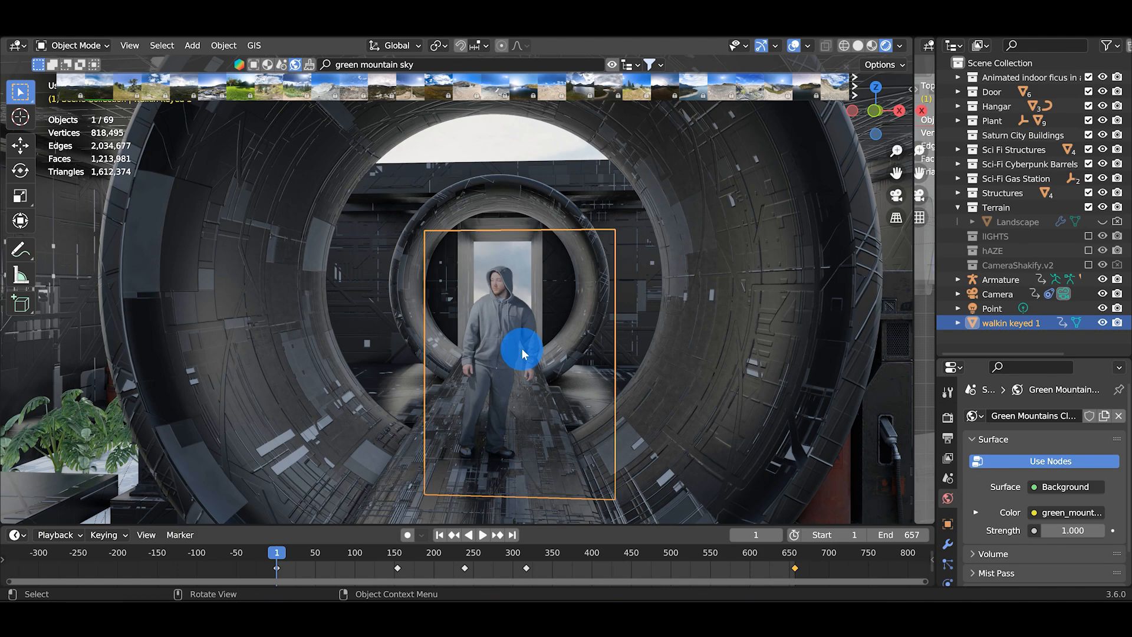
click(498, 125)
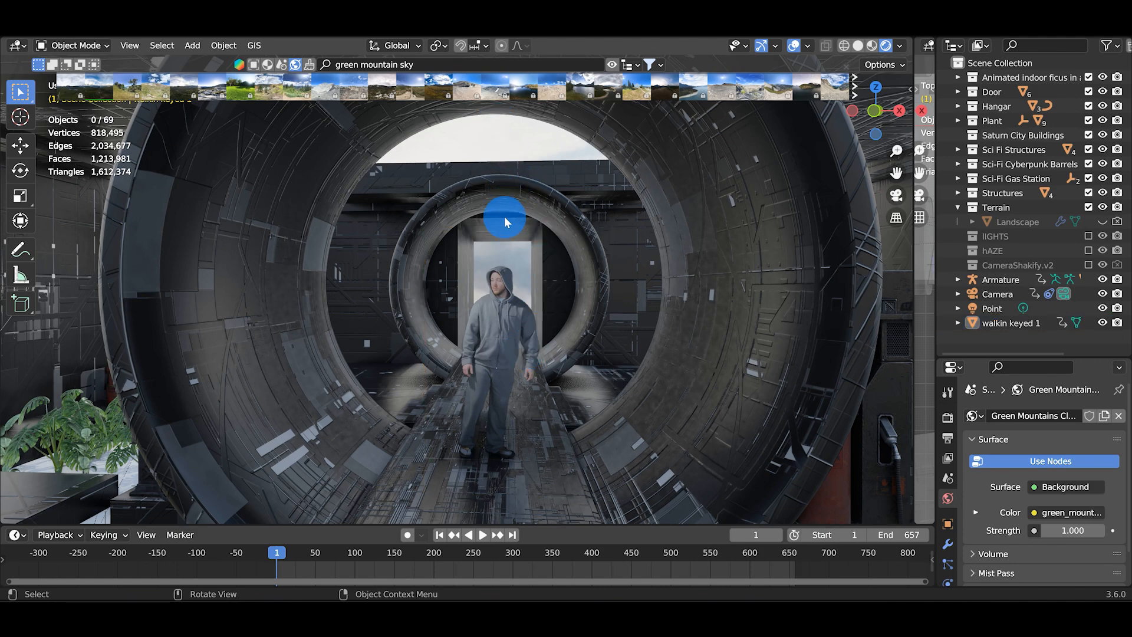
scroll(506, 221, down, 5)
scroll(504, 331, up, 6)
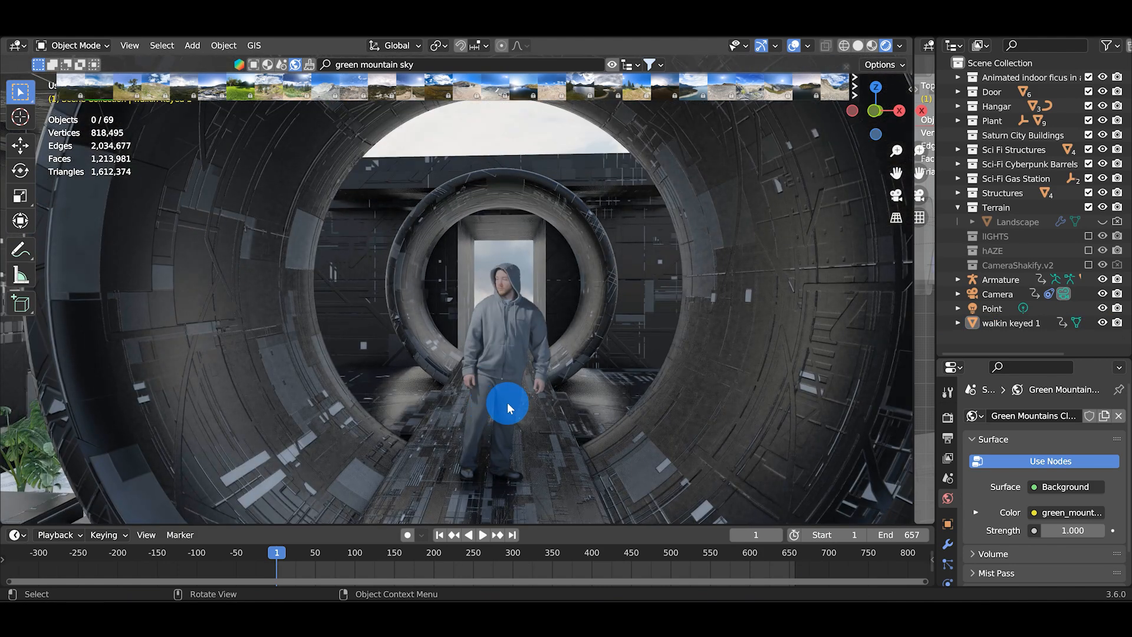
click(507, 402)
mouse_move(507, 403)
middle_down()
mouse_move(524, 408)
mouse_move(507, 401)
mouse_move(513, 409)
middle_up()
scroll(514, 411, down, 7)
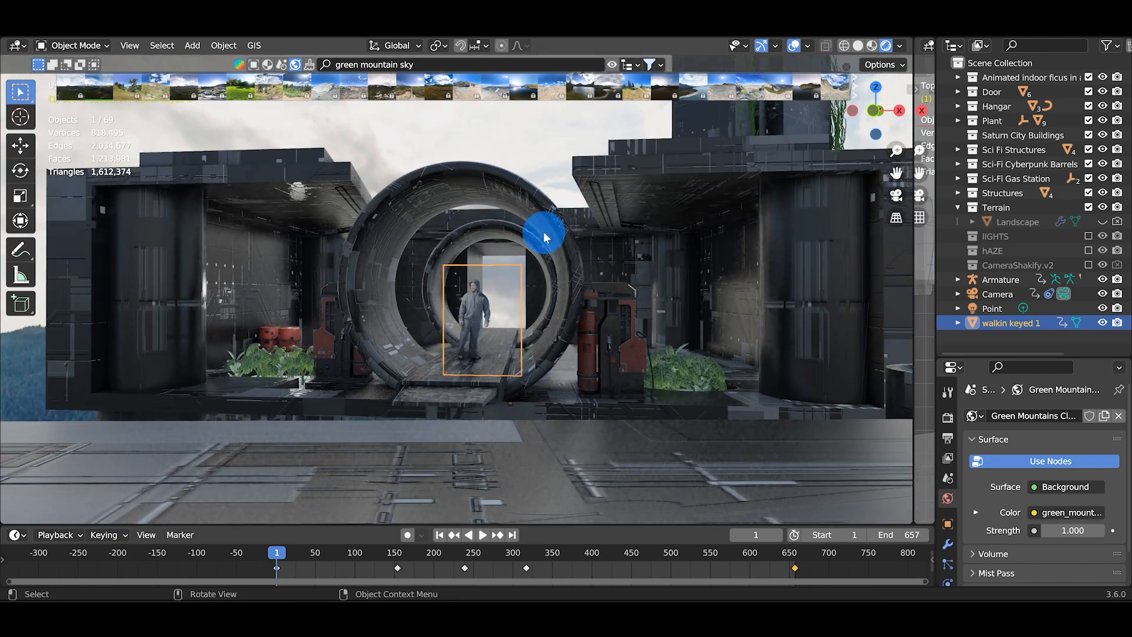
click(525, 259)
scroll(513, 291, down, 7)
middle_drag(508, 302, 552, 330)
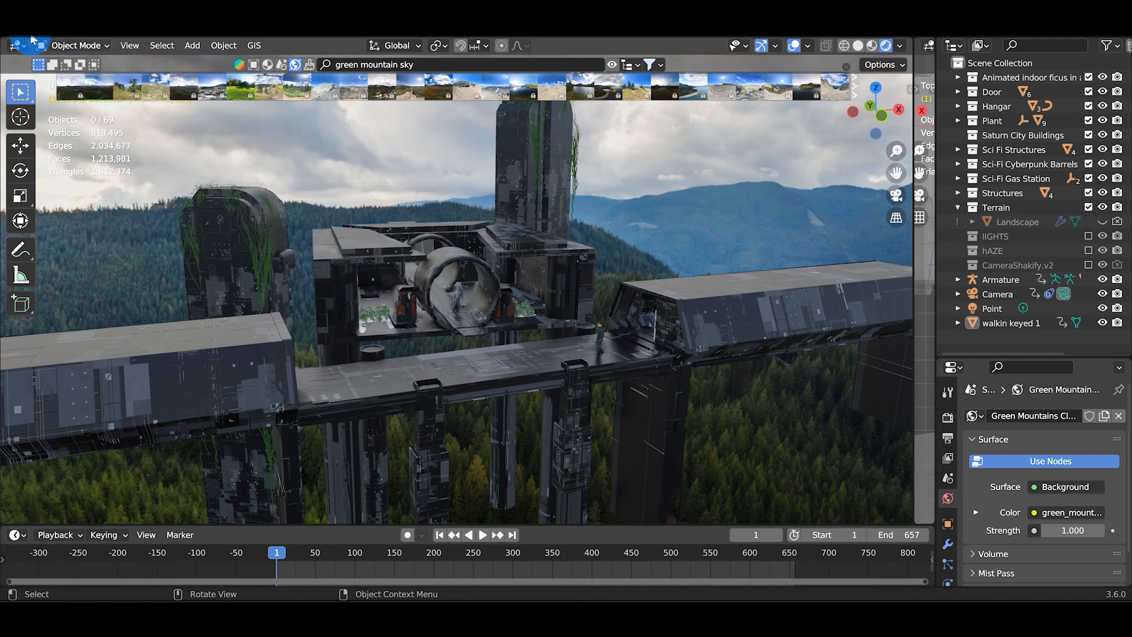
Open the recent file show me the light.blend and examine how its haze and lighting affect the actor in the ring tunnel
key(F4)
mouse_move(80, 72)
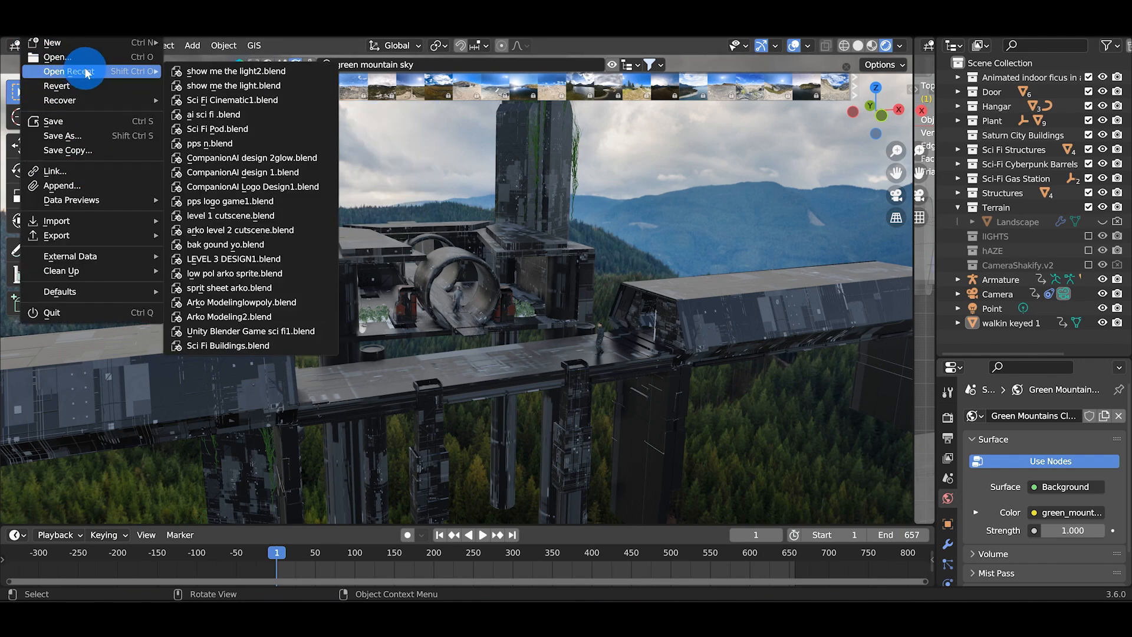
click(222, 89)
click(594, 334)
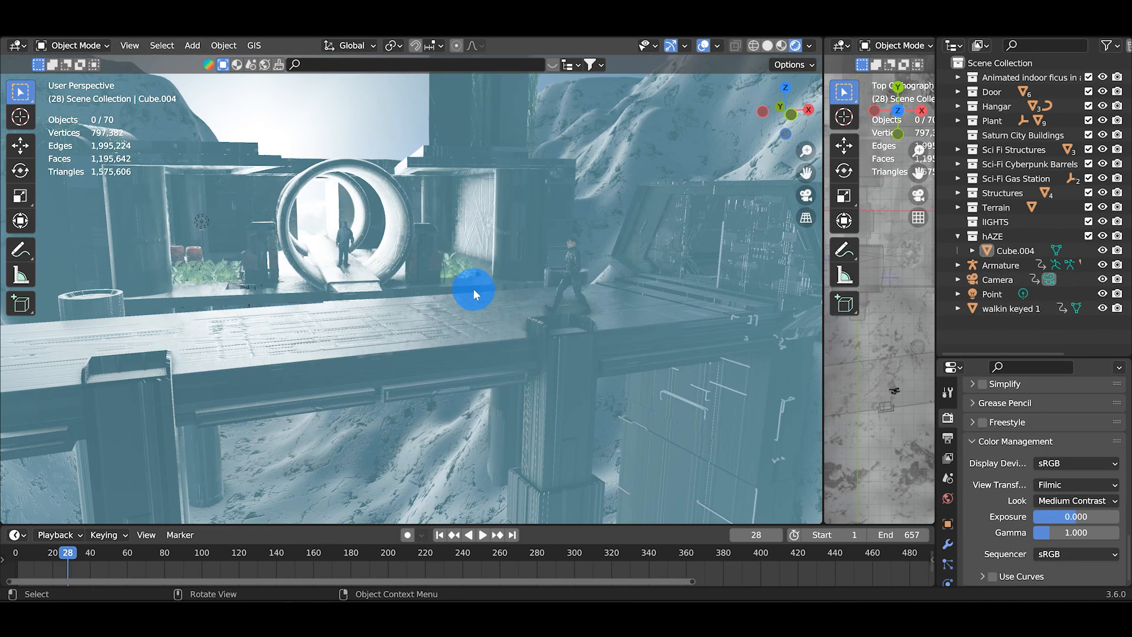
middle_drag(473, 288, 475, 325)
scroll(475, 326, up, 8)
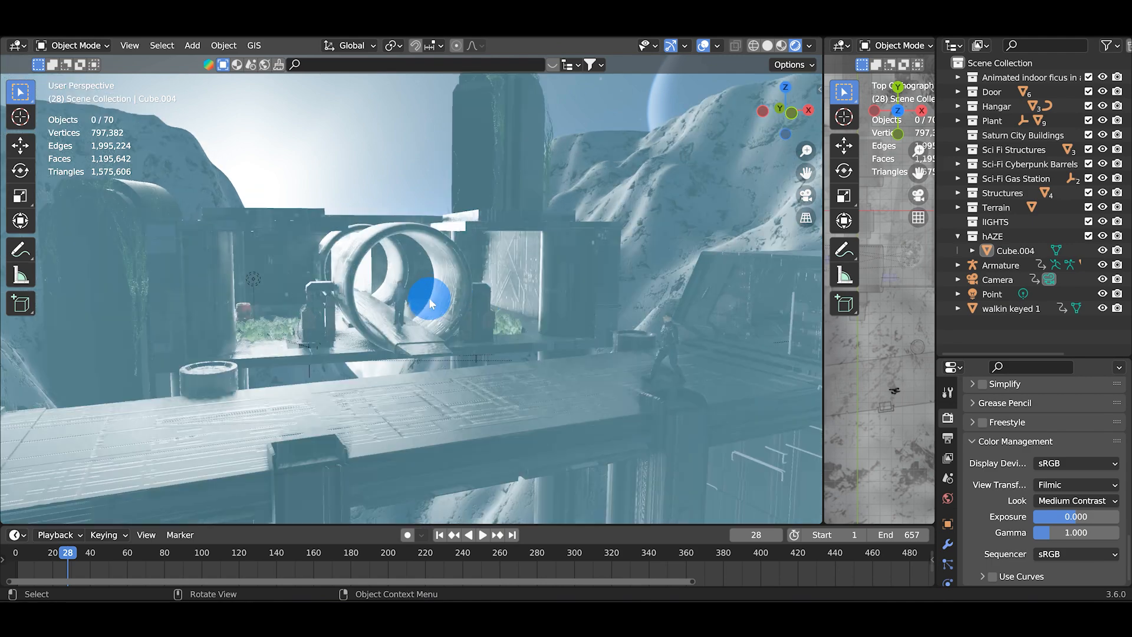
mouse_move(422, 298)
middle_down()
mouse_move(403, 296)
mouse_move(429, 318)
middle_up()
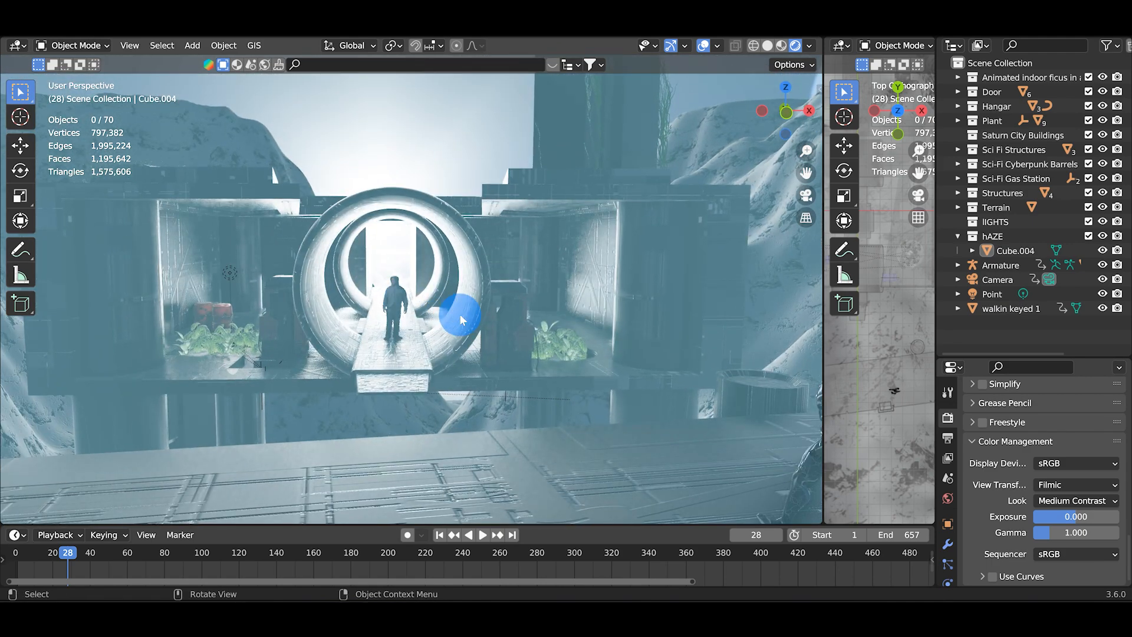
scroll(461, 316, down, 5)
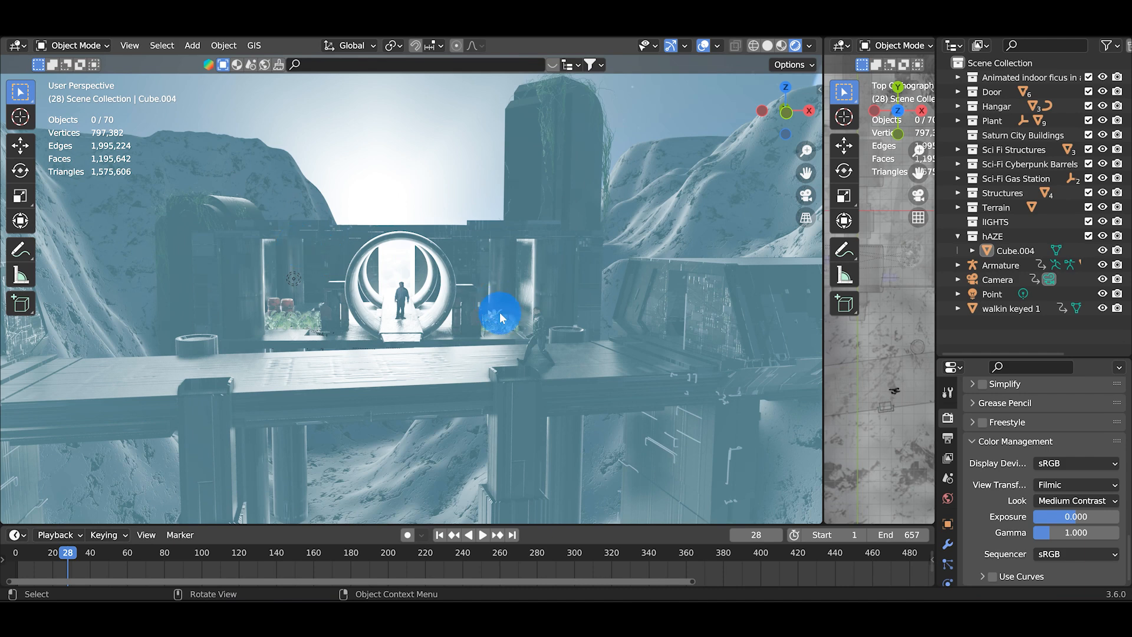
Reopen the recent file show me the light2.blend with the green mountain environment
click(35, 35)
mouse_move(113, 78)
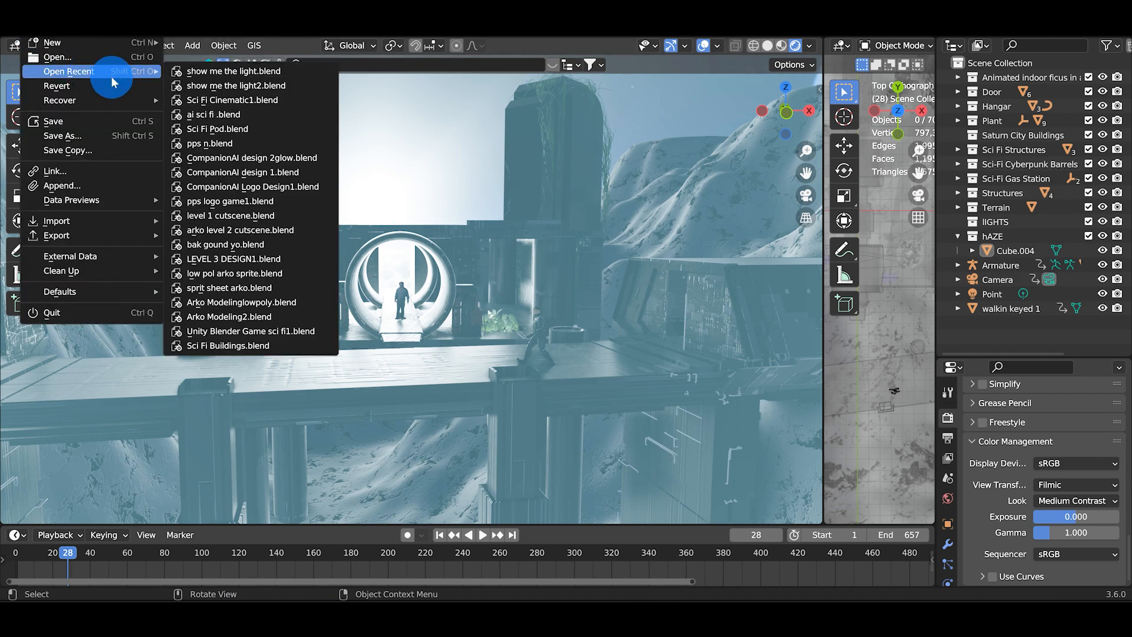
click(199, 73)
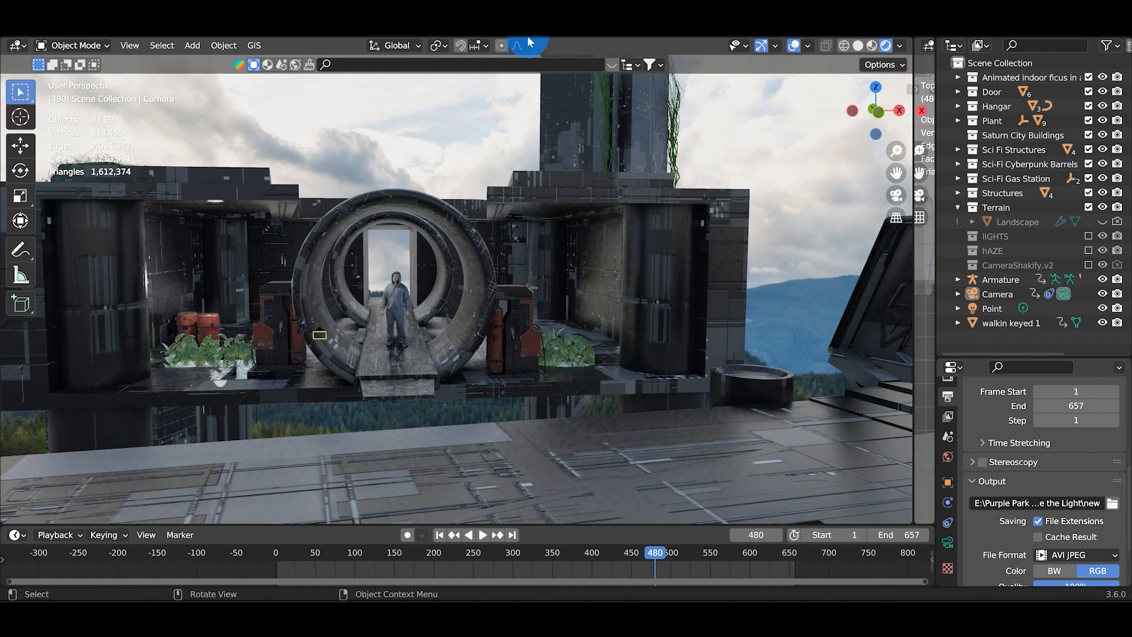
Switch to the Shading workspace, set its preview to rendered shading and show the World node tree of Green Mountains Cloudy Sky
click(485, 29)
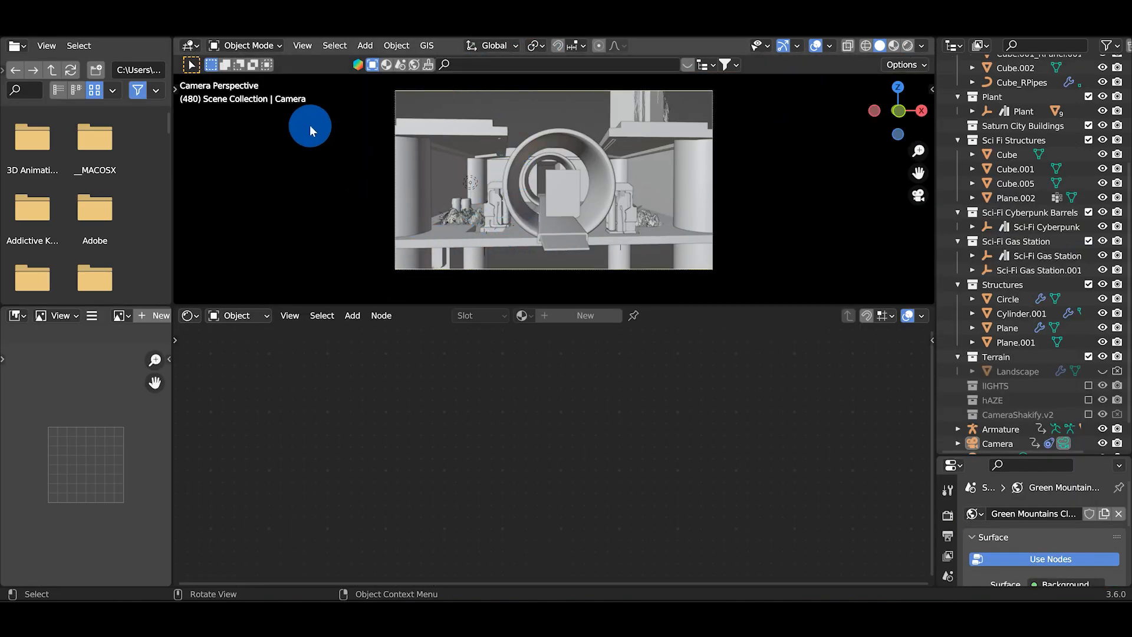
click(908, 46)
click(575, 374)
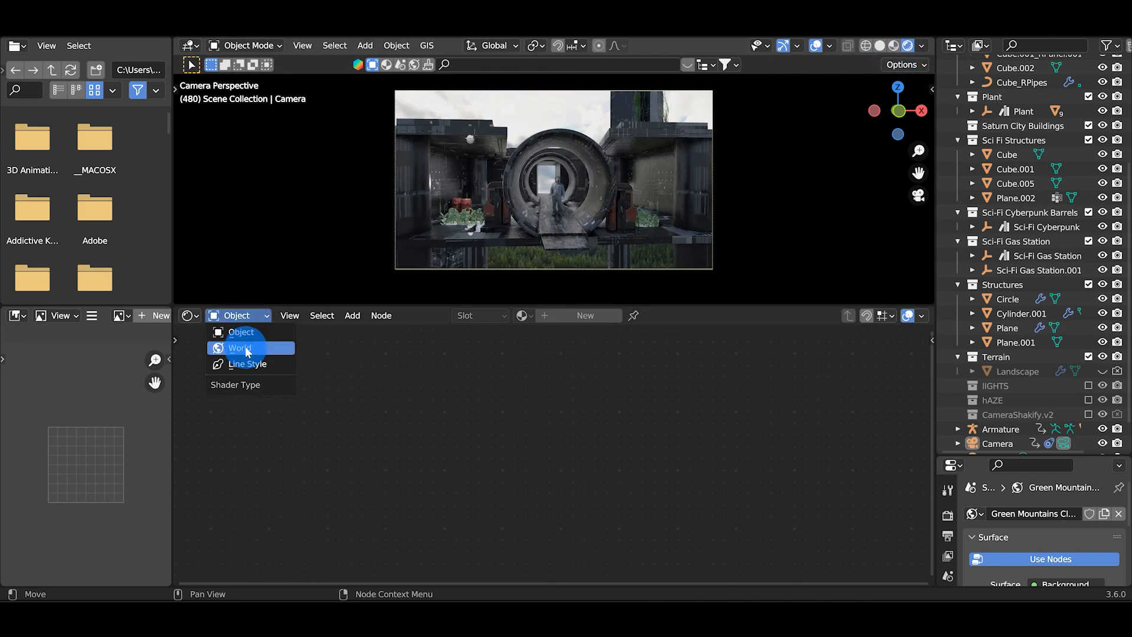
click(246, 347)
scroll(403, 413, down, 3)
middle_drag(395, 440, 627, 328)
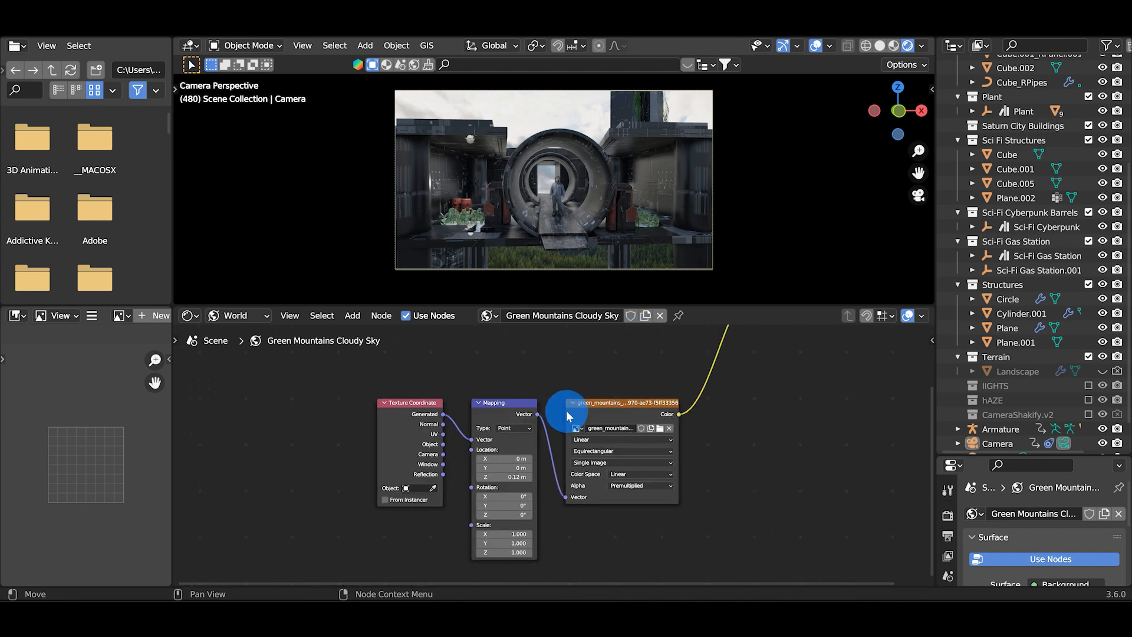
scroll(548, 537, up, 5)
middle_drag(547, 549, 563, 539)
scroll(589, 227, up, 3)
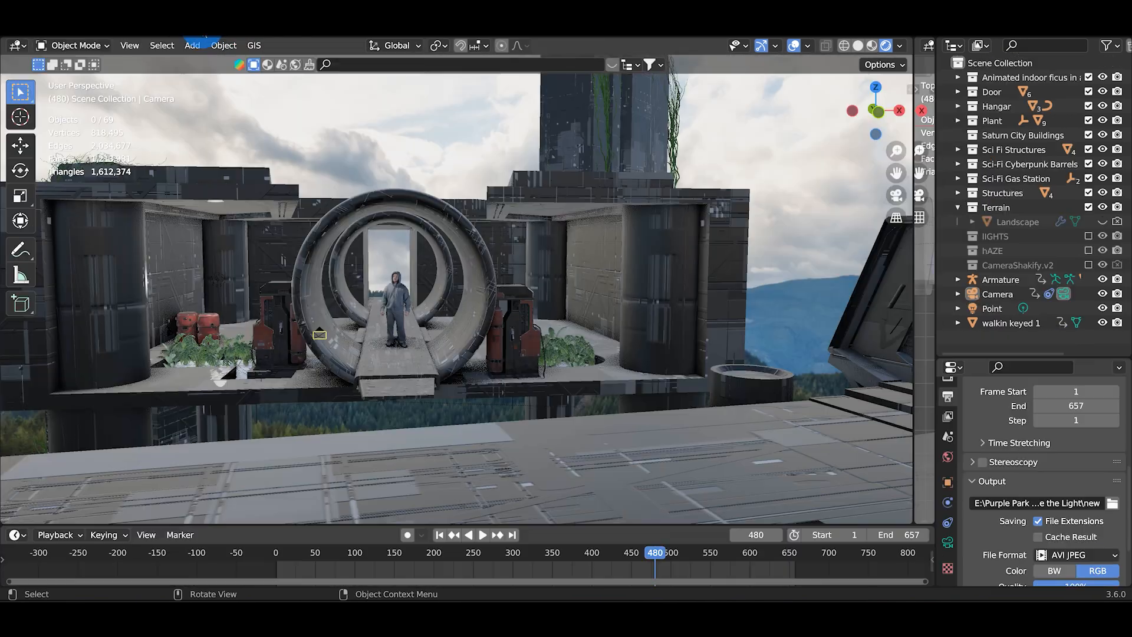
Return the timeline to frame 1 and inspect the camera view in the Shading workspace
click(475, 490)
click(439, 534)
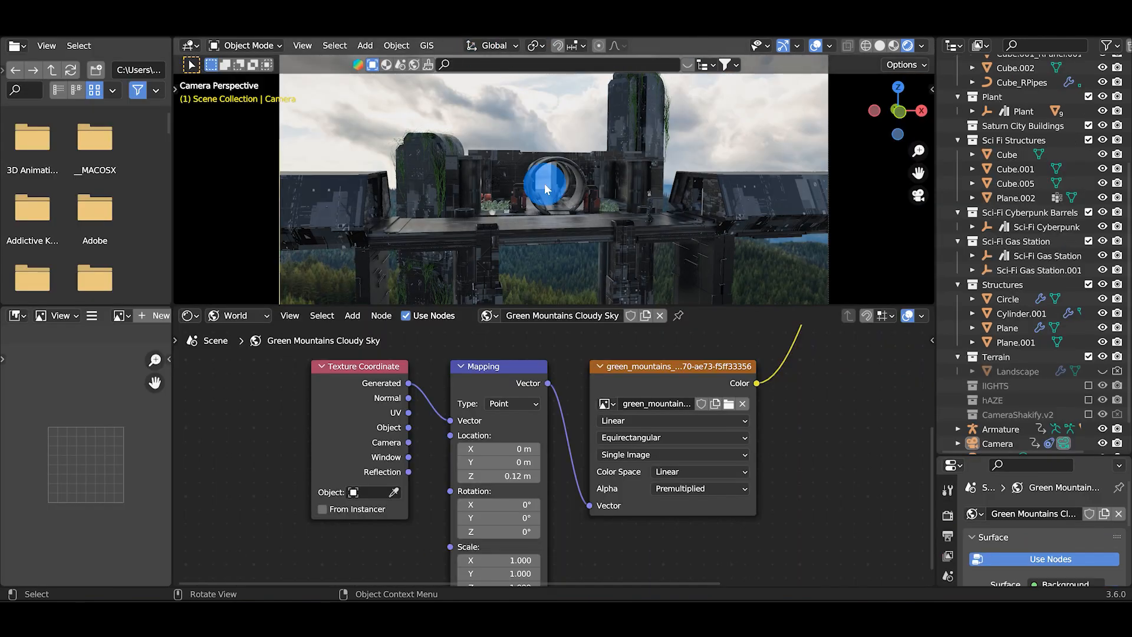
scroll(545, 188, down, 2)
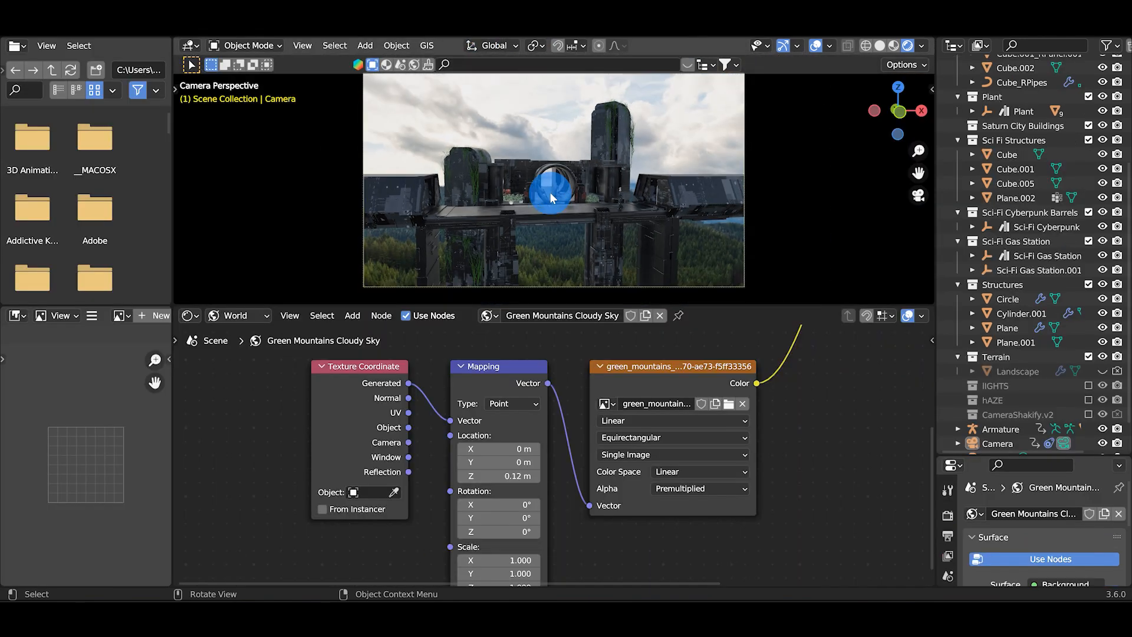
scroll(584, 224, up, 2)
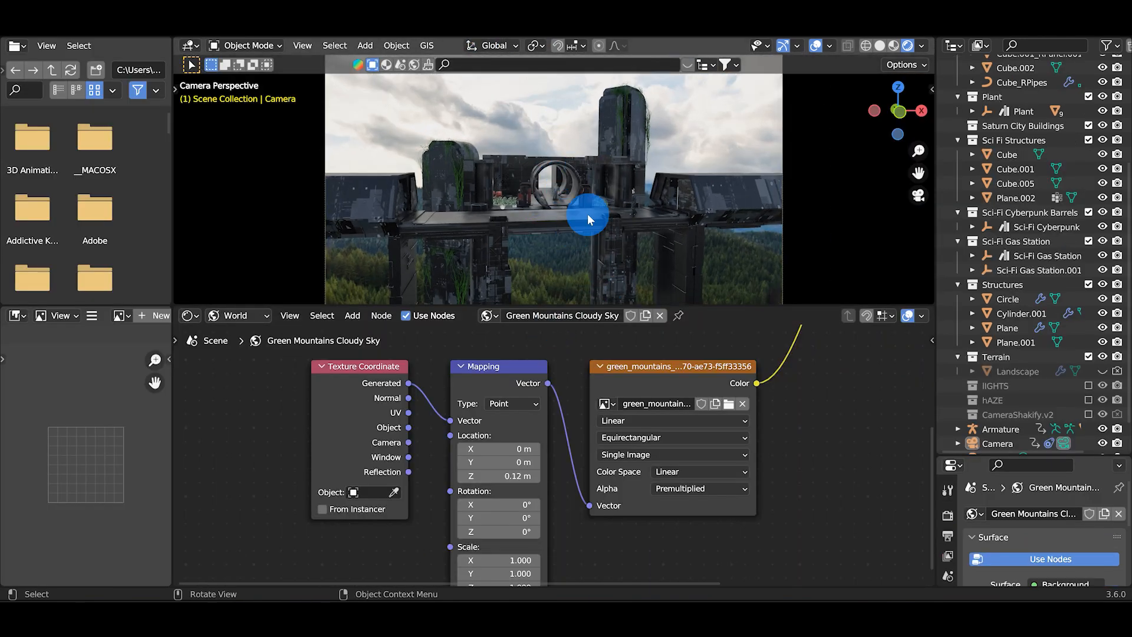
scroll(568, 271, down, 1)
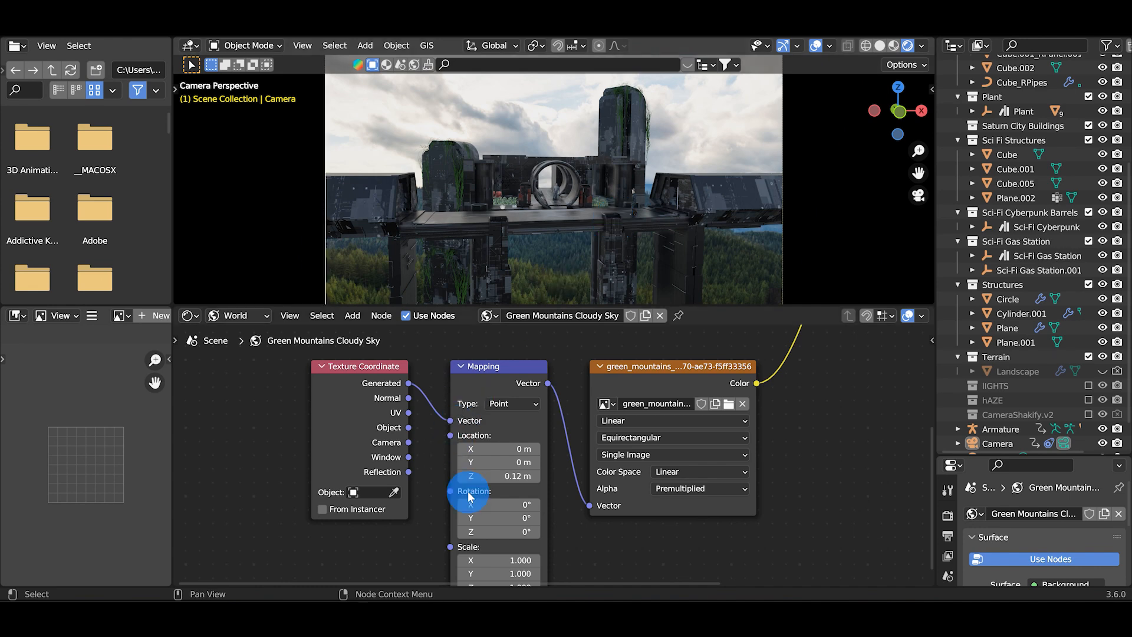
Set the Z location of the world's Mapping node to 0.88 m to shift the sky behind the structure
middle_drag(585, 549, 599, 524)
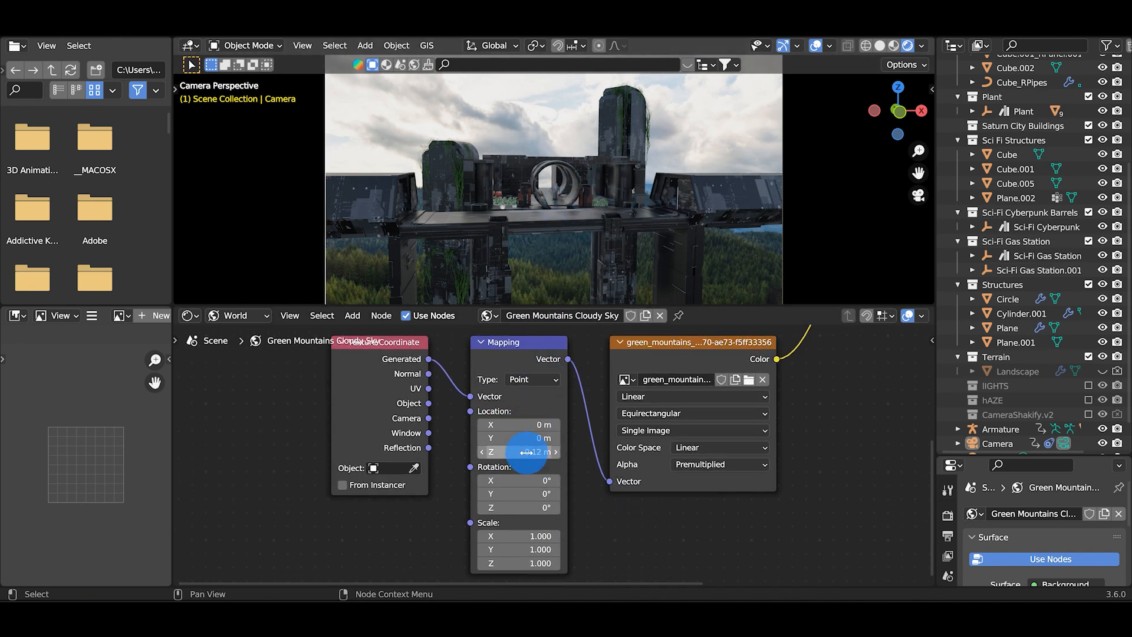
mouse_move(531, 452)
mouse_down()
mouse_move(593, 451)
mouse_move(516, 451)
mouse_move(532, 451)
mouse_up()
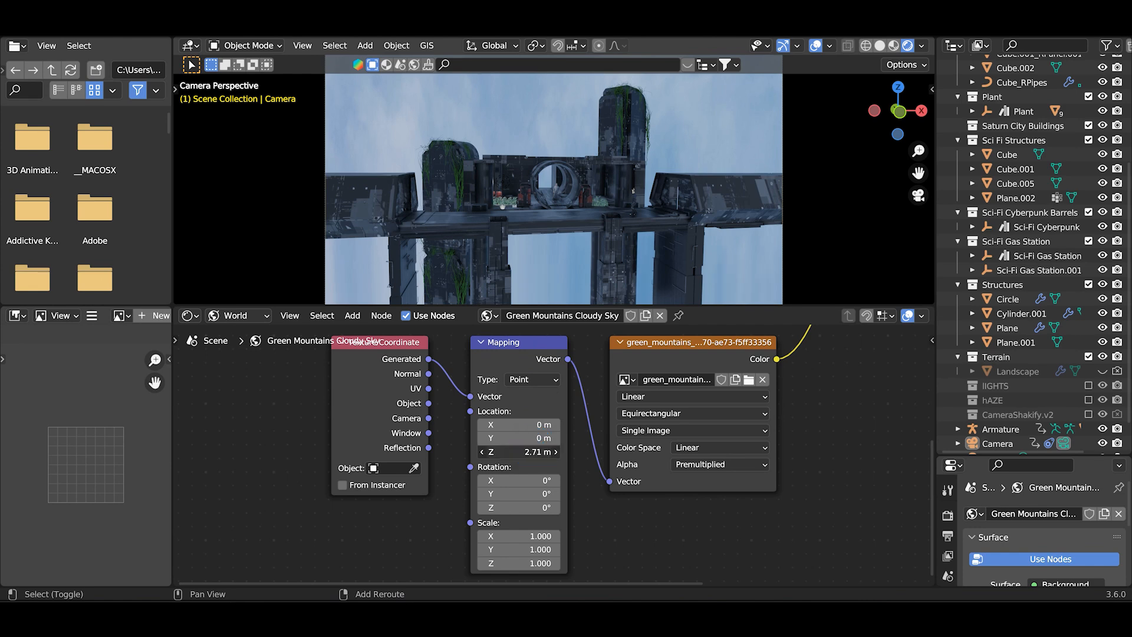
drag(533, 452, 488, 451)
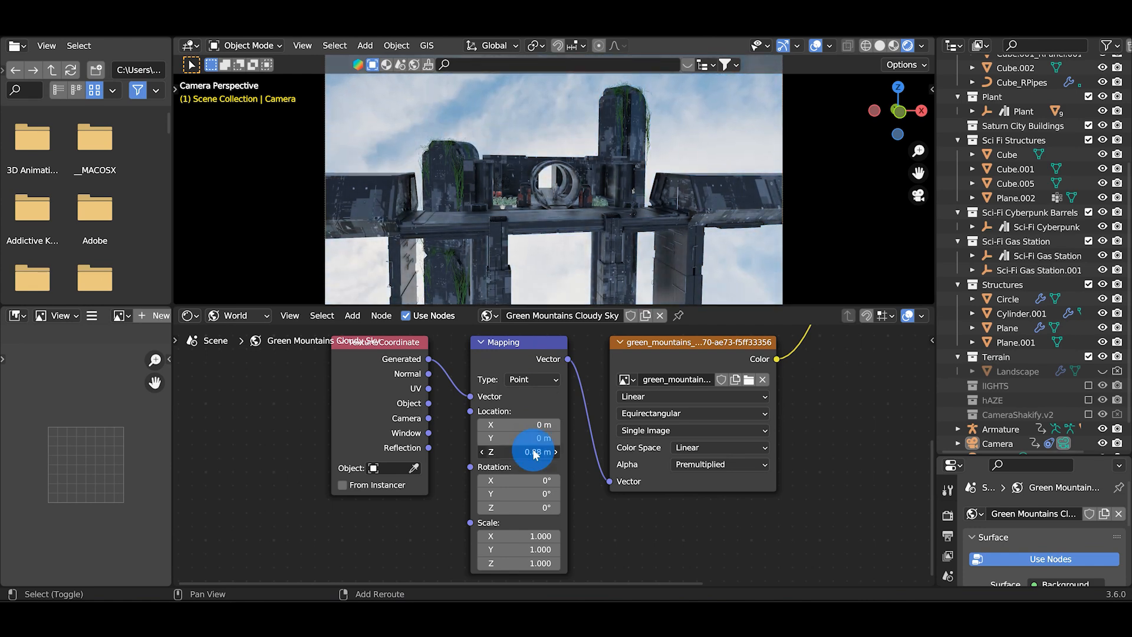
middle_drag(619, 168, 569, 222)
Save the project as show me the light3.blend in the Show Me the Light folder
key(F4)
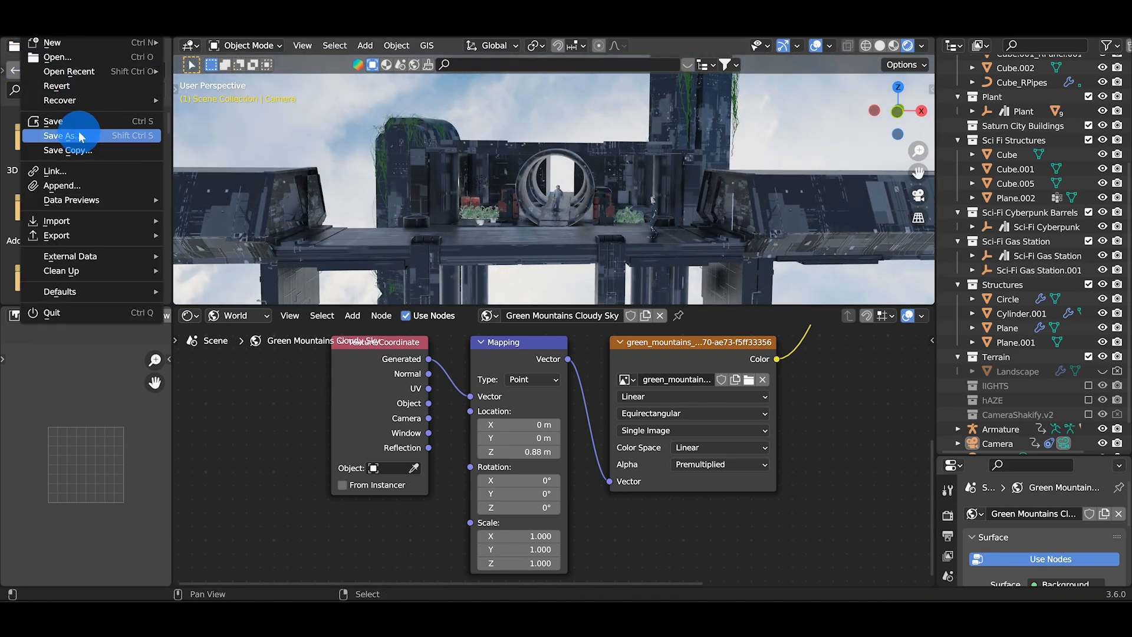
click(76, 131)
click(417, 453)
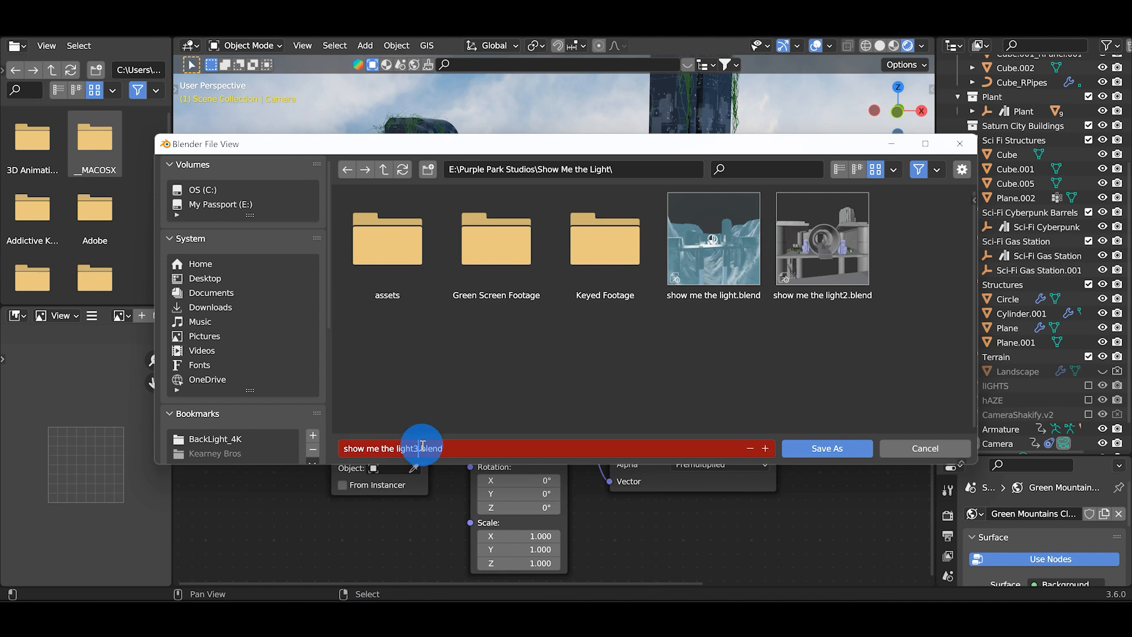
click(832, 449)
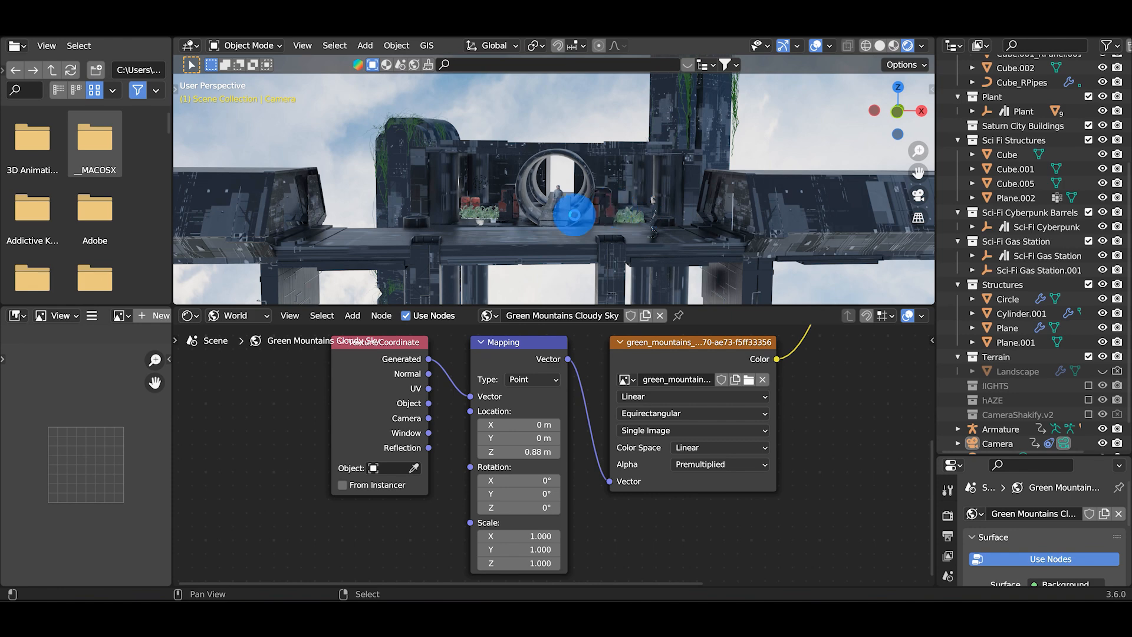
Examine the structure and the actor inside the ring tunnel under the shifted sky lighting
middle_drag(599, 217, 594, 213)
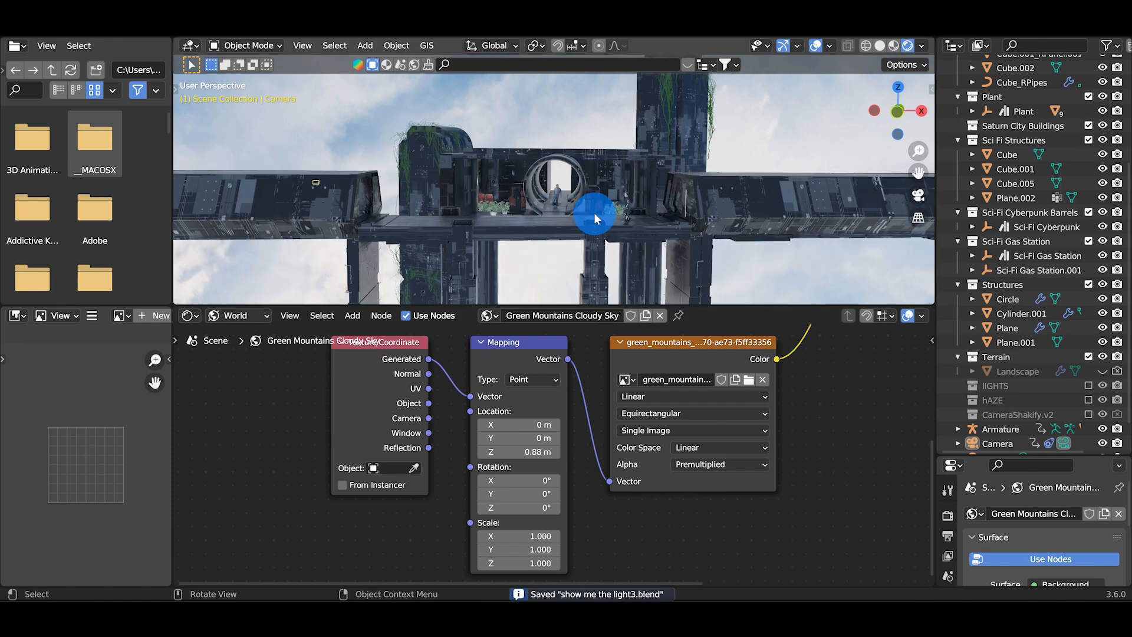
middle_drag(529, 113, 600, 186)
scroll(557, 204, up, 2)
scroll(596, 271, up, 3)
scroll(568, 189, up, 3)
scroll(568, 190, up, 2)
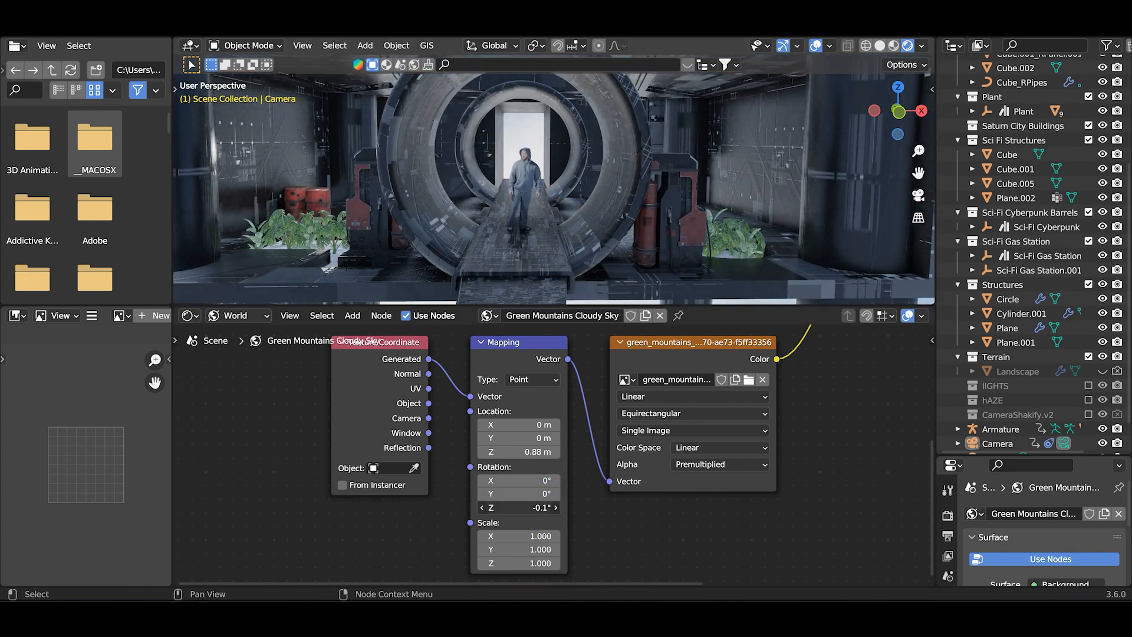
scroll(585, 246, down, 5)
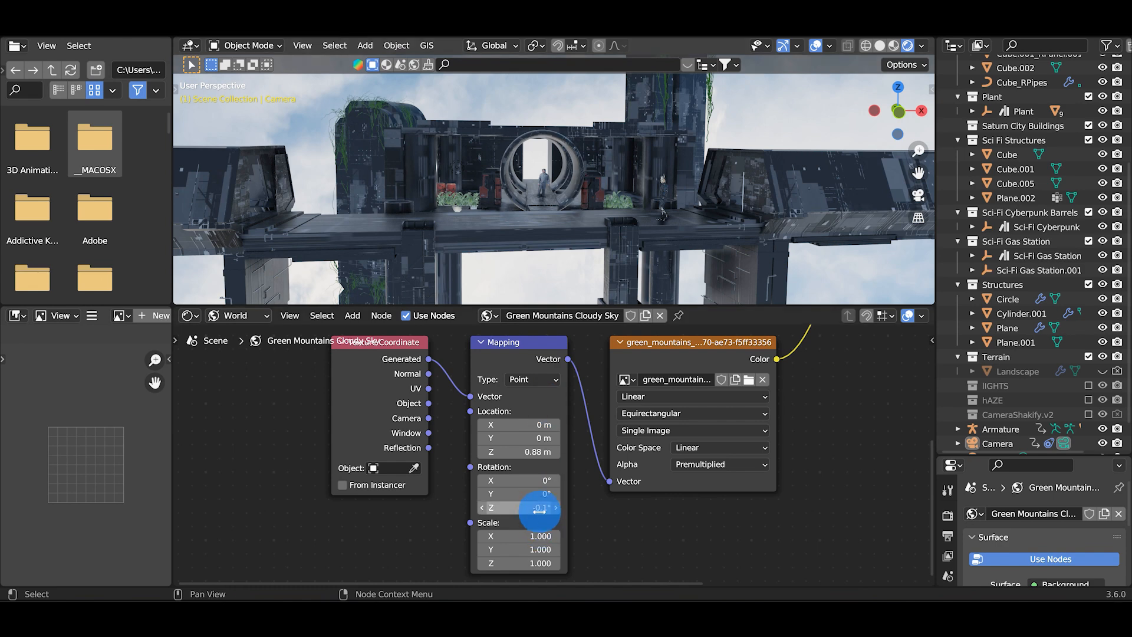
Try turning the sky around the structure by setting the world Mapping node's Z rotation to -270°
drag(519, 508, 464, 508)
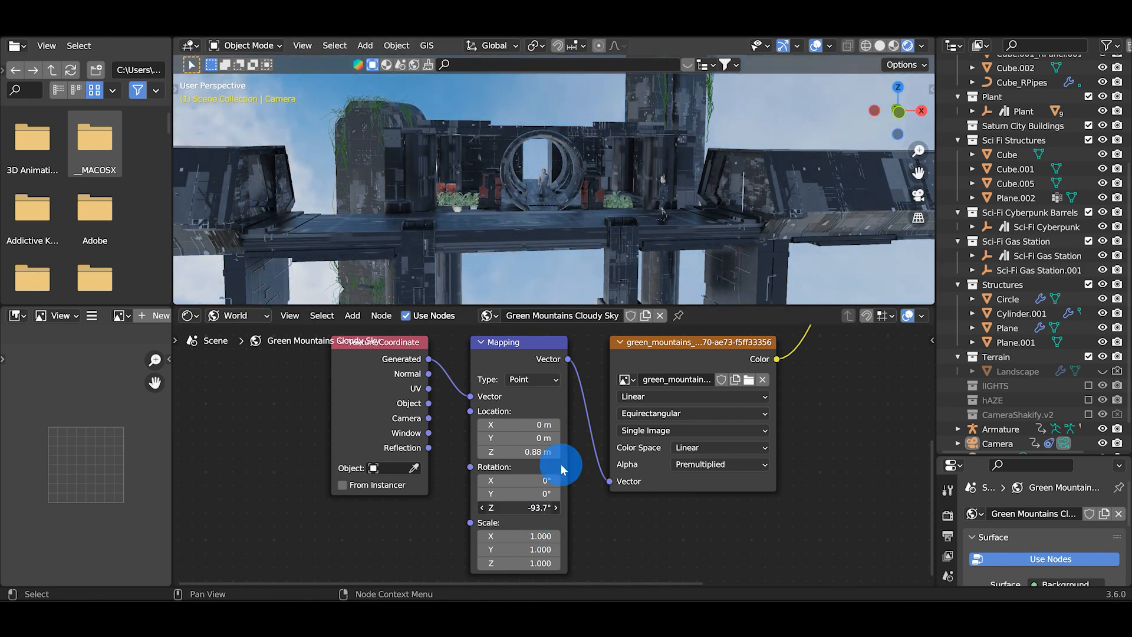
scroll(621, 183, down, 4)
shift+middle_drag(621, 182, 613, 209)
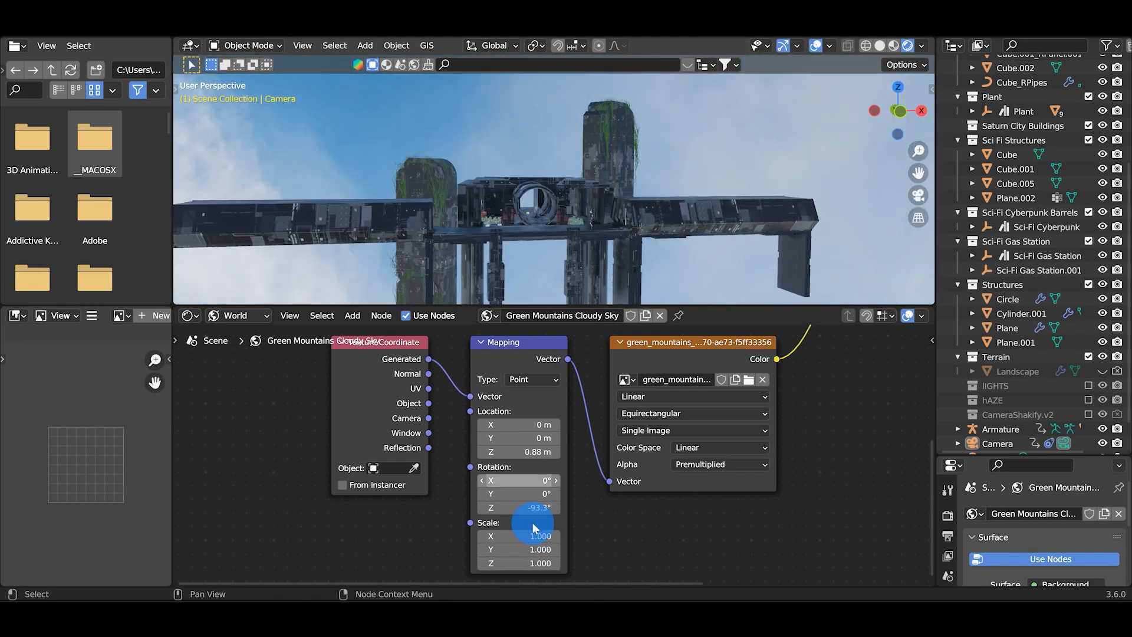
mouse_move(519, 507)
mouse_down()
mouse_move(384, 508)
mouse_move(530, 505)
mouse_up()
Try the Mapping node's Z location at 0 m and turn the sky further about Z
click(551, 452)
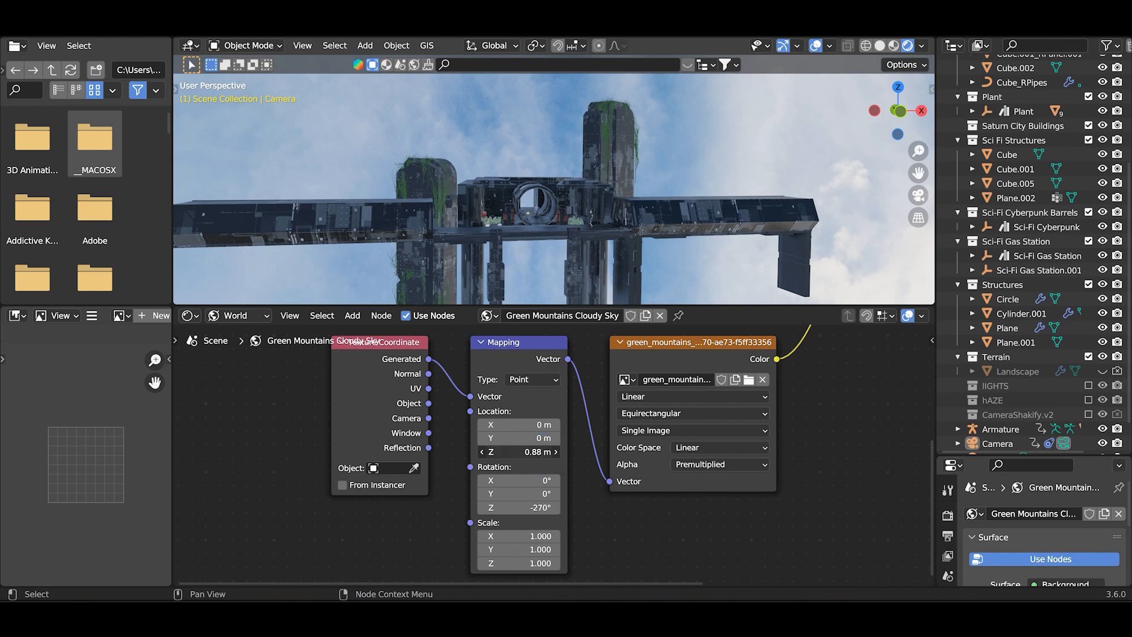
drag(550, 451, 648, 451)
key(Return)
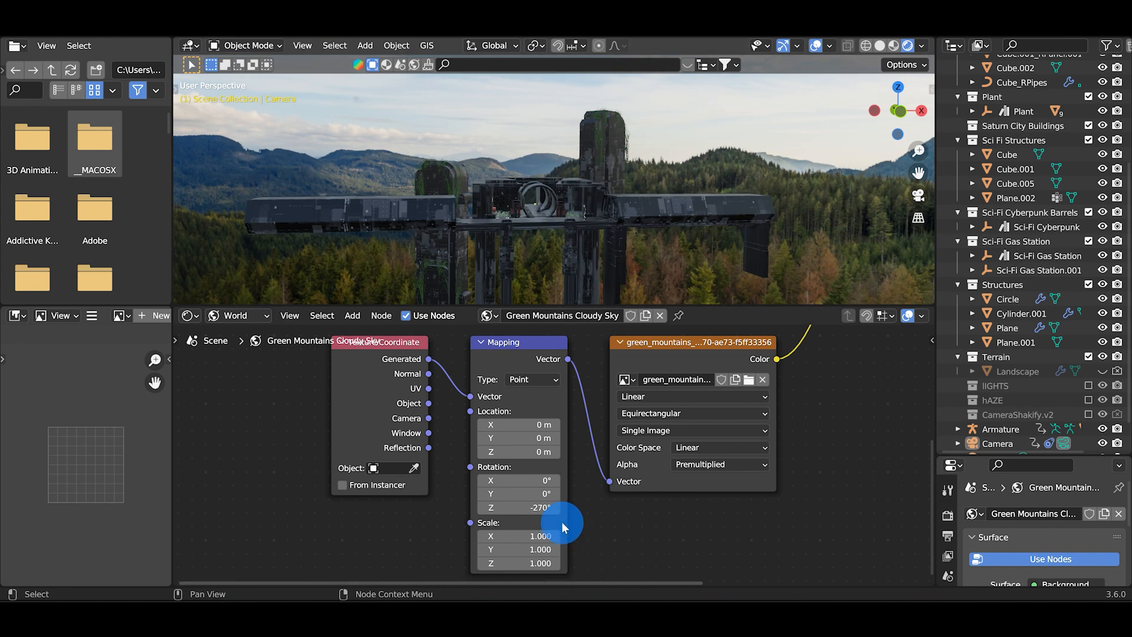
drag(519, 508, 617, 515)
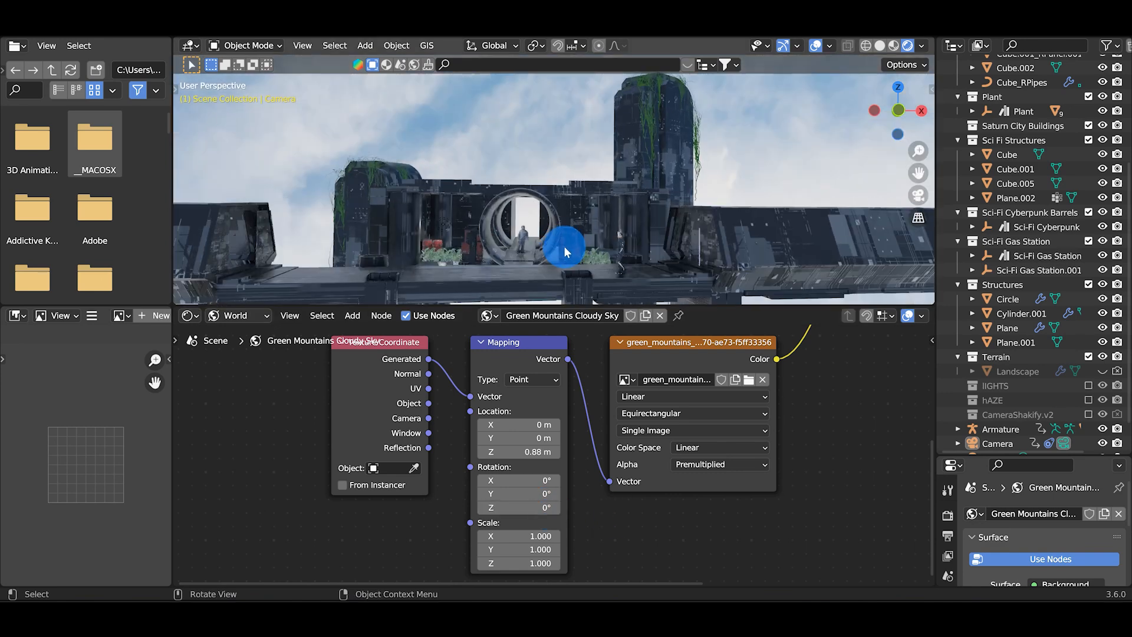
Examine how the keyed actor sits in the ring tunnel with the sky light coming from behind
middle_drag(564, 246, 558, 212)
scroll(512, 233, up, 2)
scroll(564, 241, up, 5)
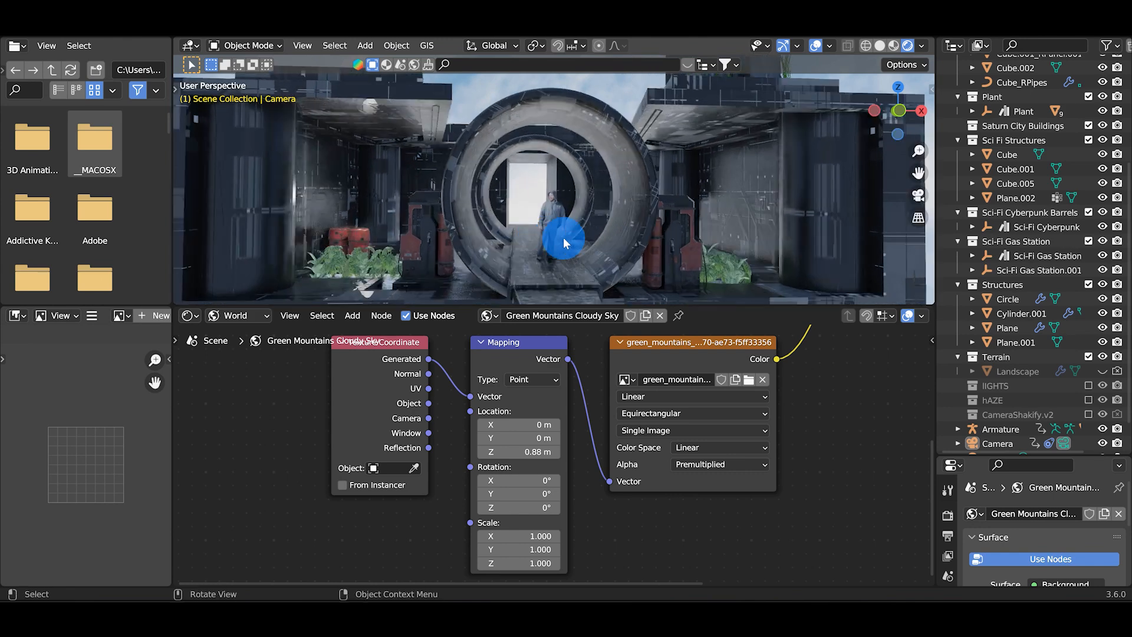
shift+middle_drag(582, 250, 575, 217)
scroll(562, 211, up, 2)
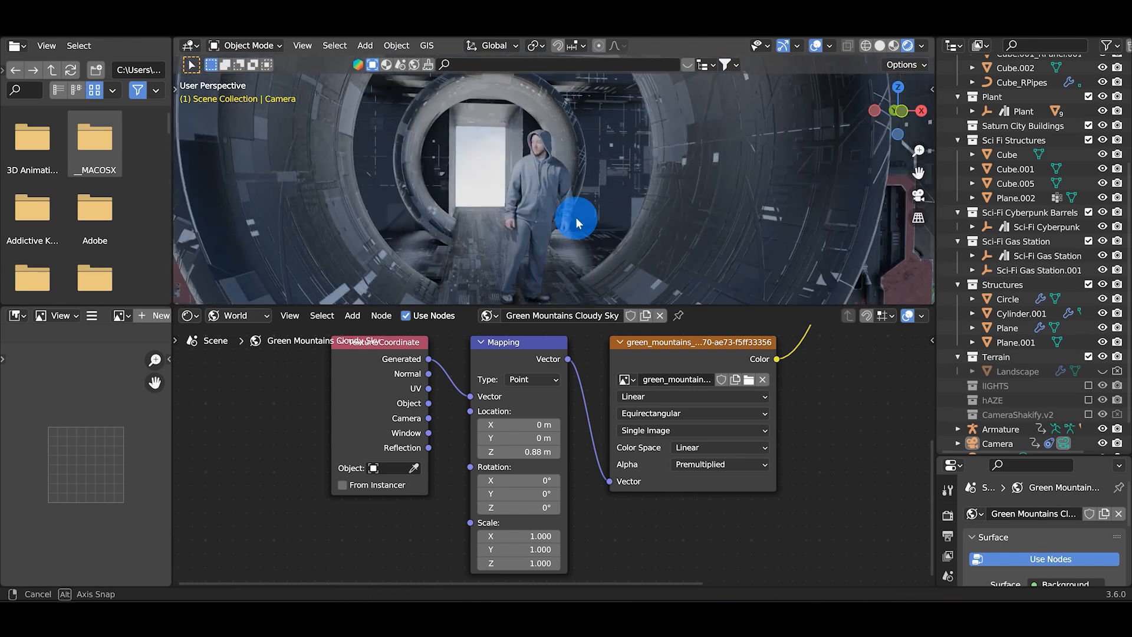
scroll(564, 221, down, 3)
scroll(563, 221, up, 3)
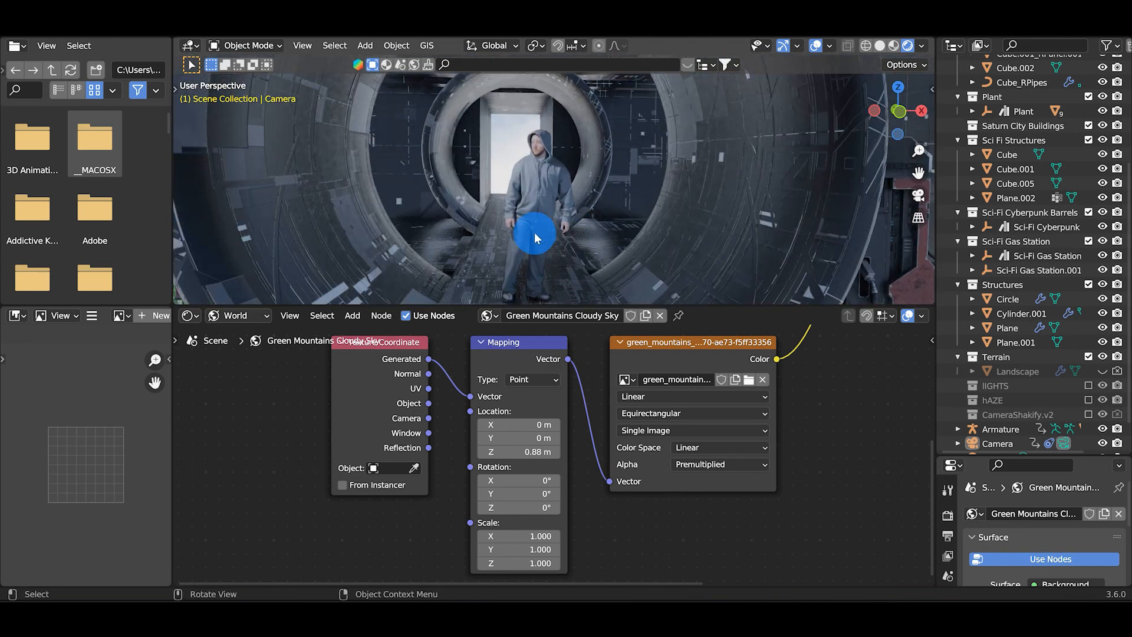
scroll(502, 248, up, 3)
scroll(575, 266, down, 2)
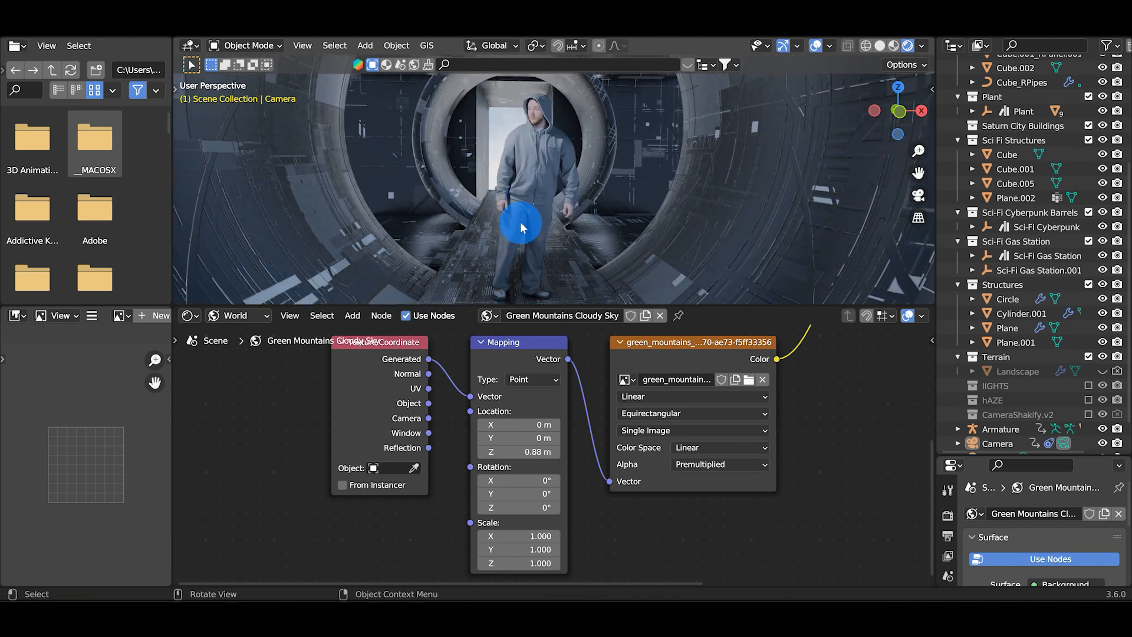
Inspect the actor's hands, legs and feet up close against the tunnel floor, including the surrounding walls
scroll(507, 248, up, 4)
shift+middle_drag(495, 255, 525, 224)
scroll(482, 235, up, 2)
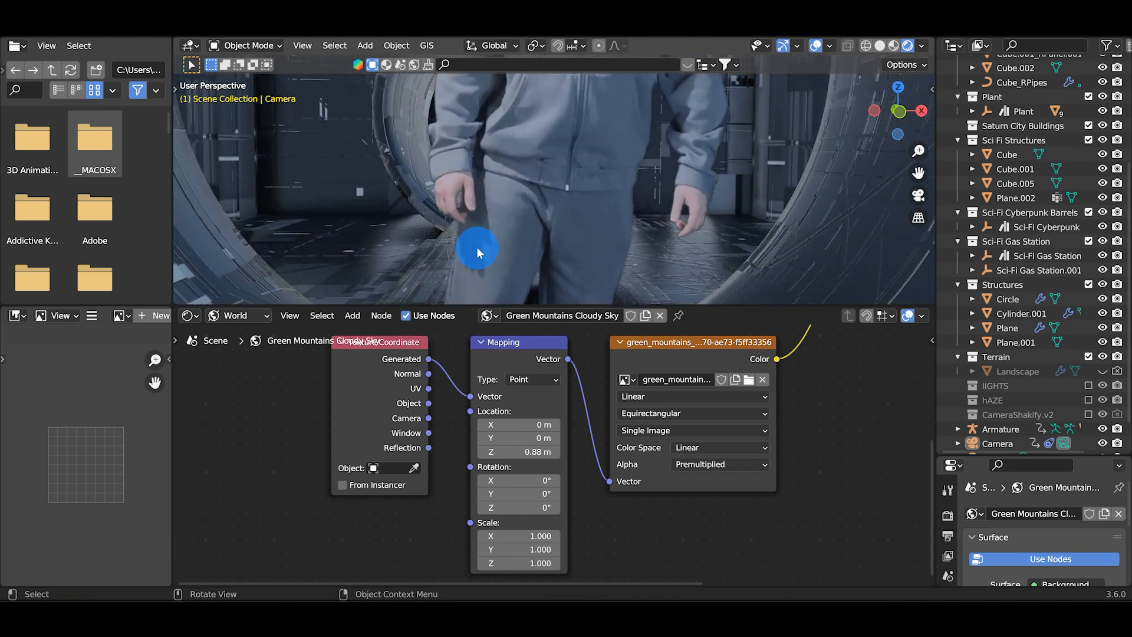
scroll(473, 205, down, 4)
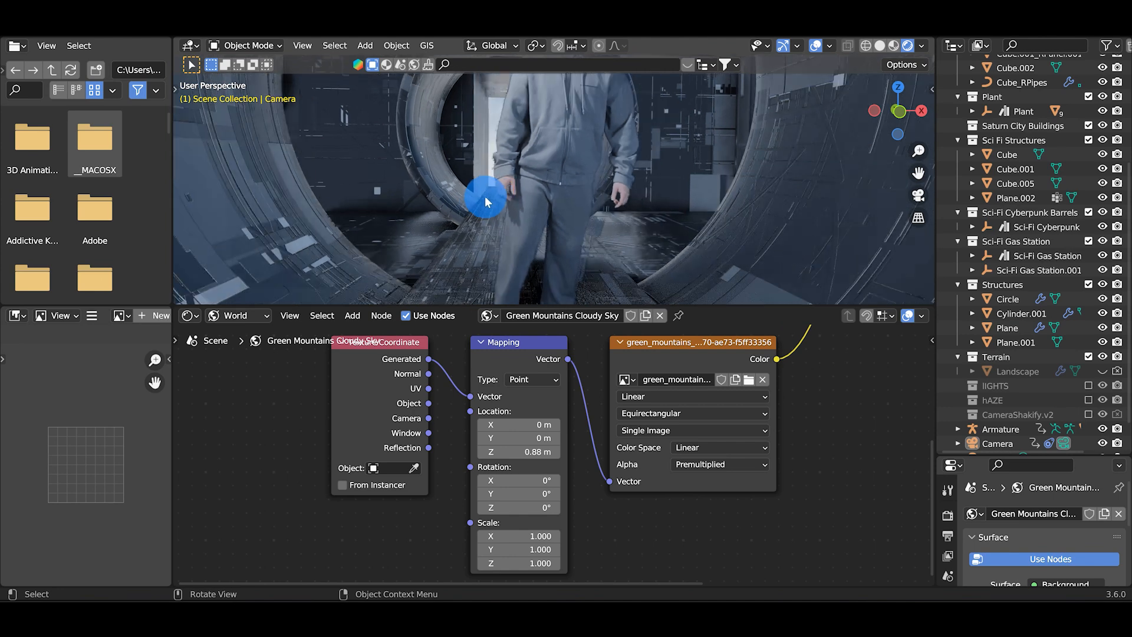
scroll(544, 191, down, 1)
scroll(543, 192, down, 6)
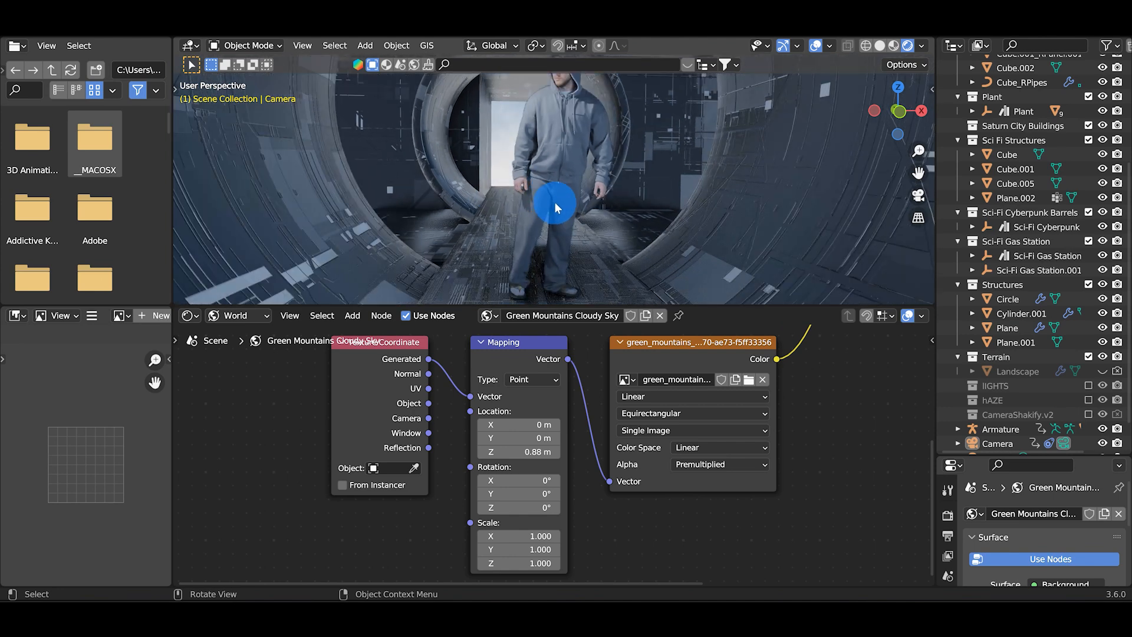
shift+middle_drag(511, 247, 451, 230)
shift+middle_drag(501, 95, 522, 158)
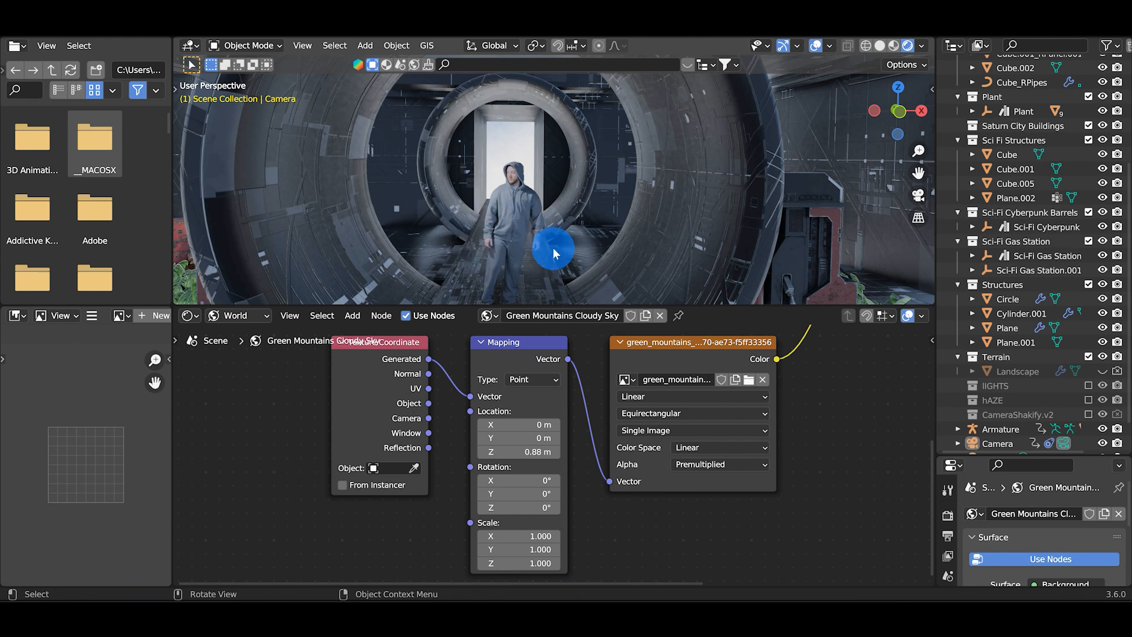
scroll(524, 229, down, 4)
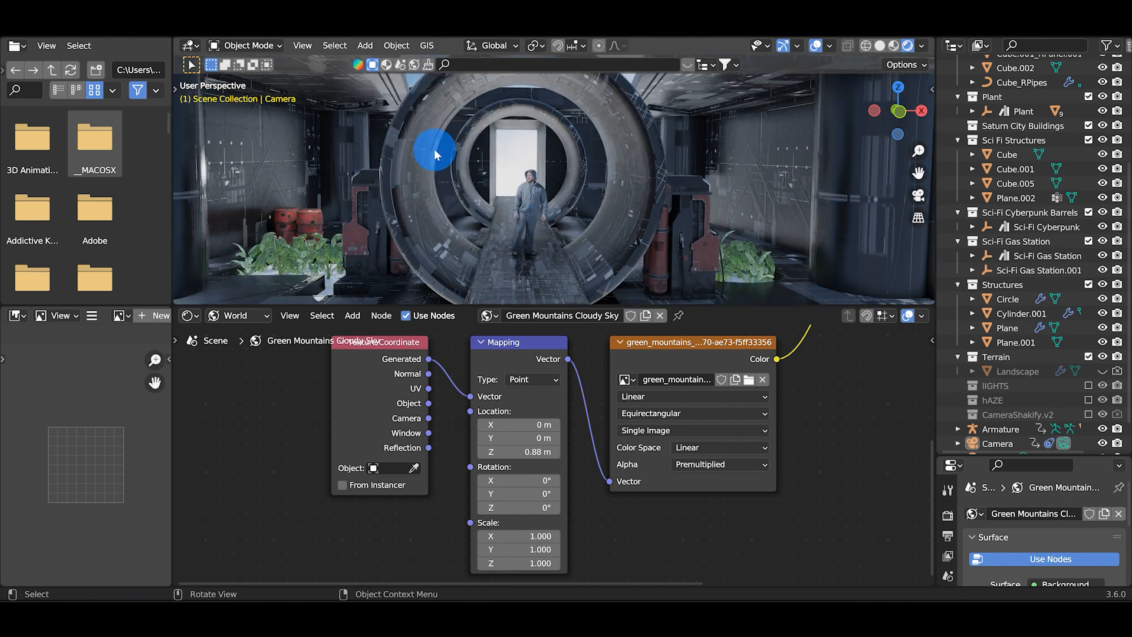
Switch to the Layout workspace and examine the whole structure and bridge against the sky from several angles
scroll(510, 213, down, 5)
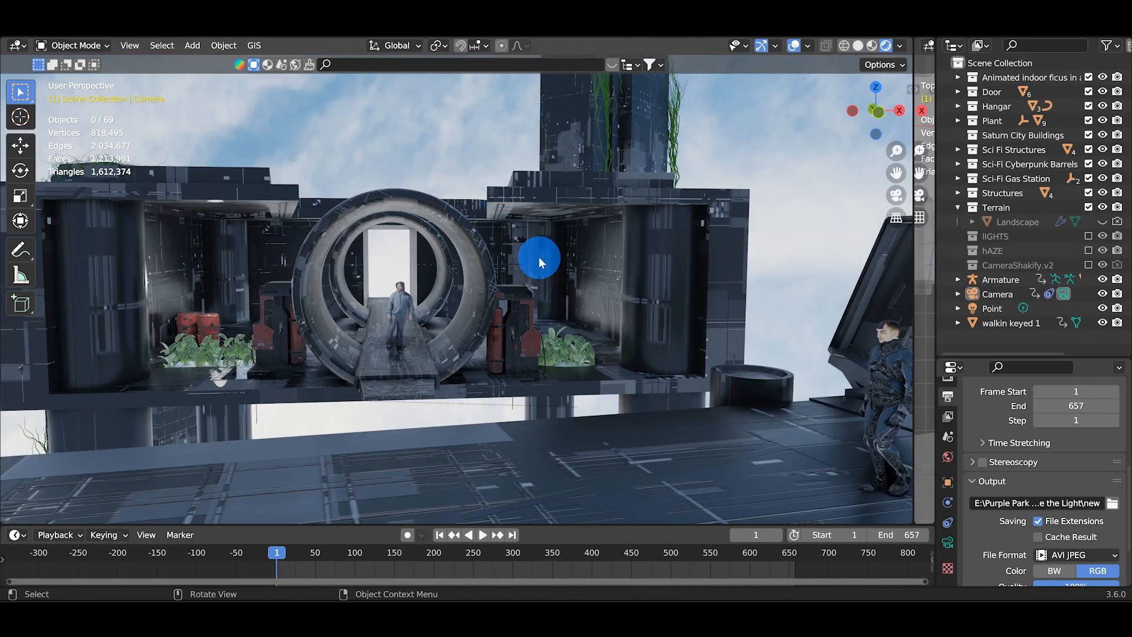
scroll(539, 262, down, 5)
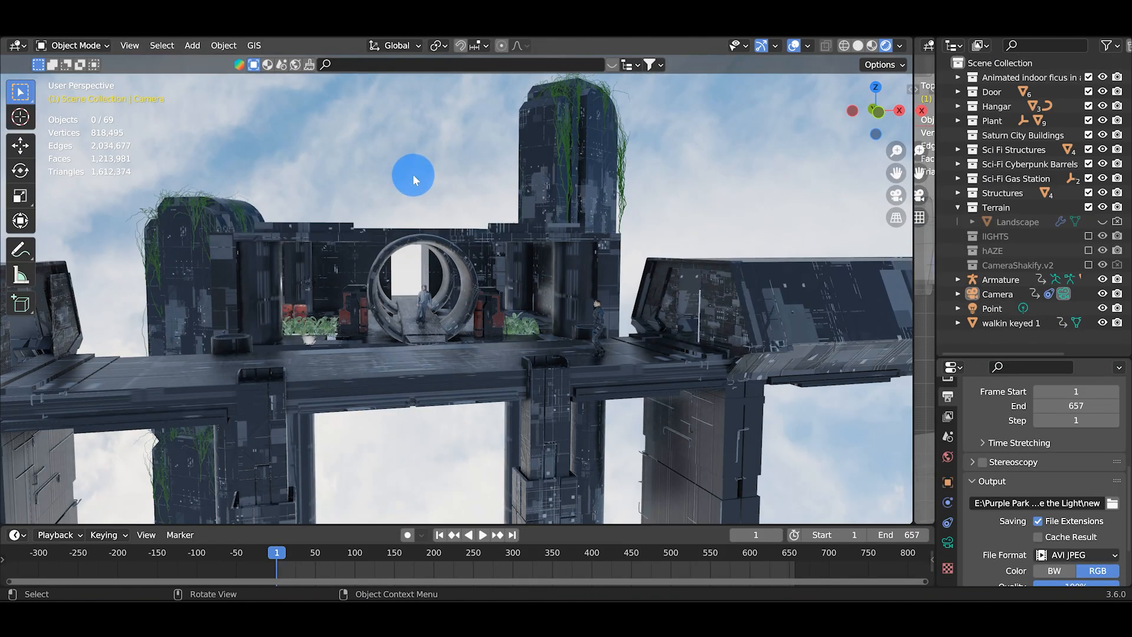
scroll(412, 176, down, 3)
middle_drag(410, 178, 420, 201)
scroll(519, 318, up, 2)
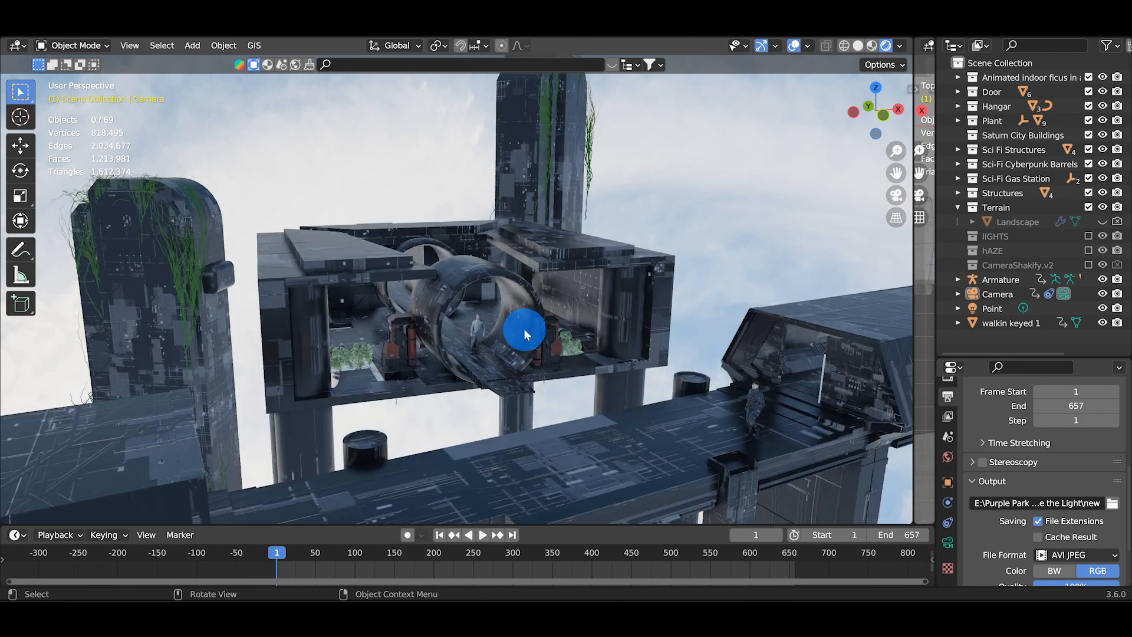
middle_drag(524, 328, 492, 351)
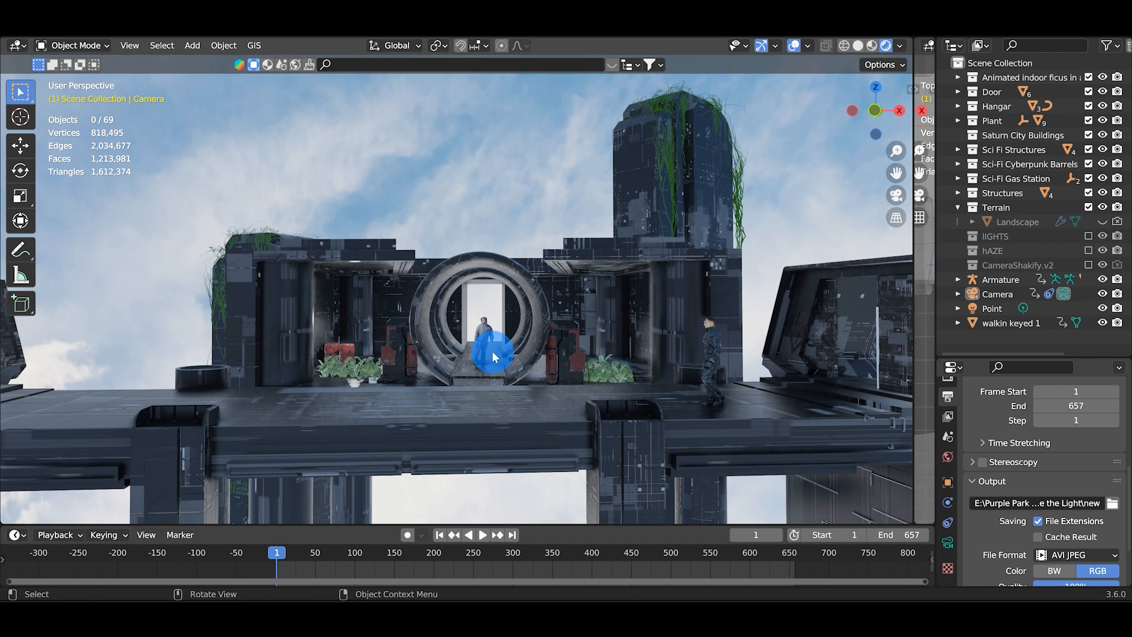
middle_drag(500, 360, 585, 325)
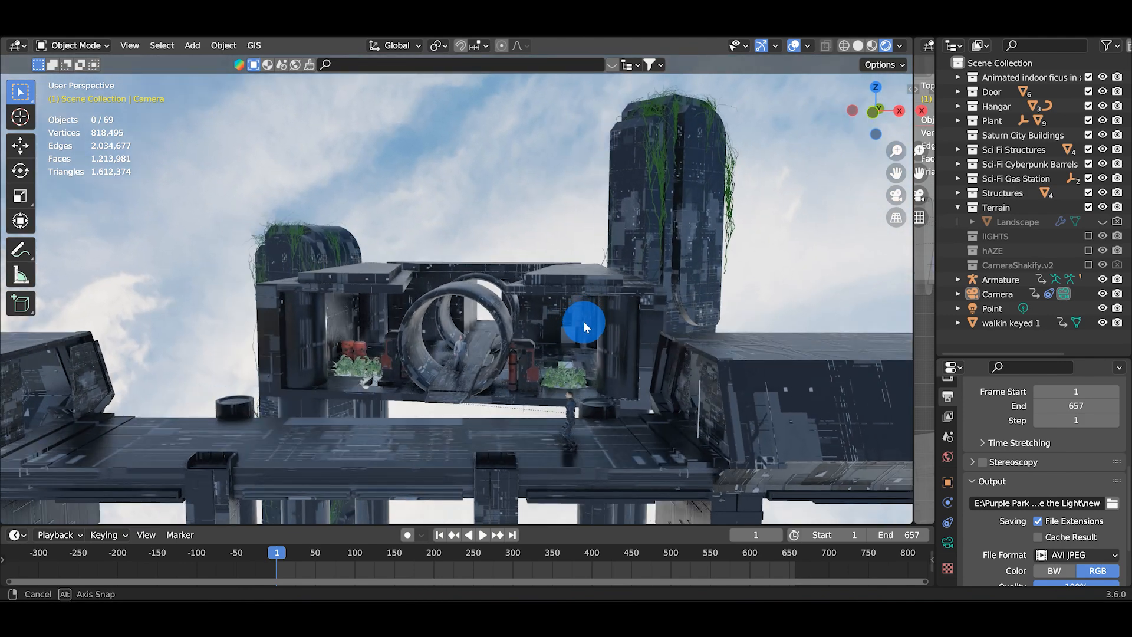
mouse_move(582, 399)
middle_down()
mouse_move(568, 409)
mouse_move(595, 408)
middle_up()
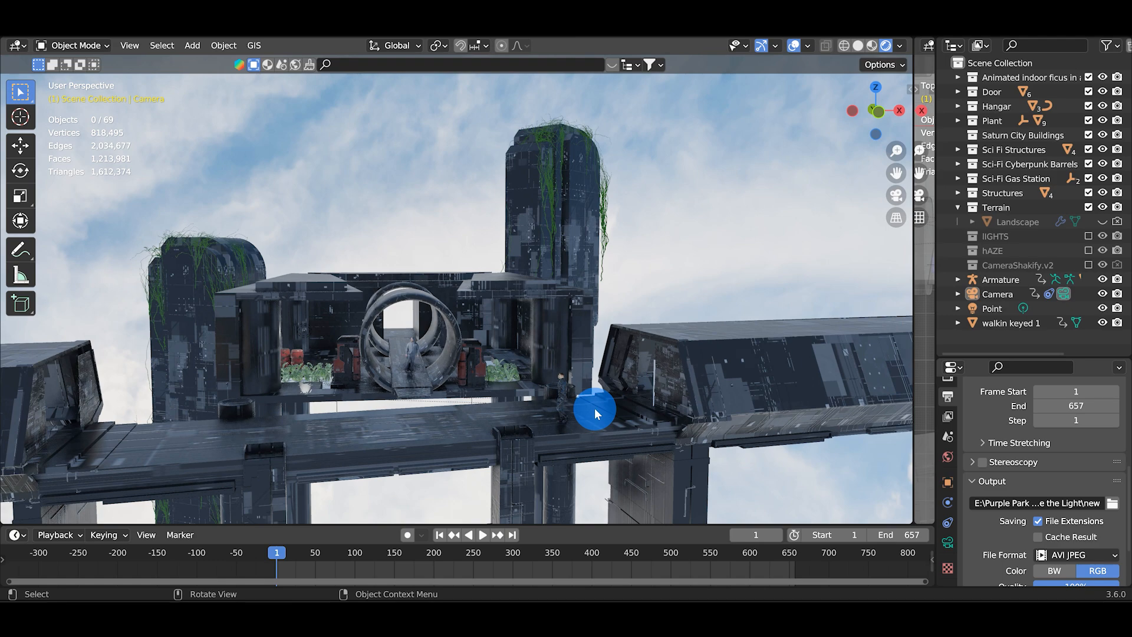
middle_drag(594, 408, 554, 361)
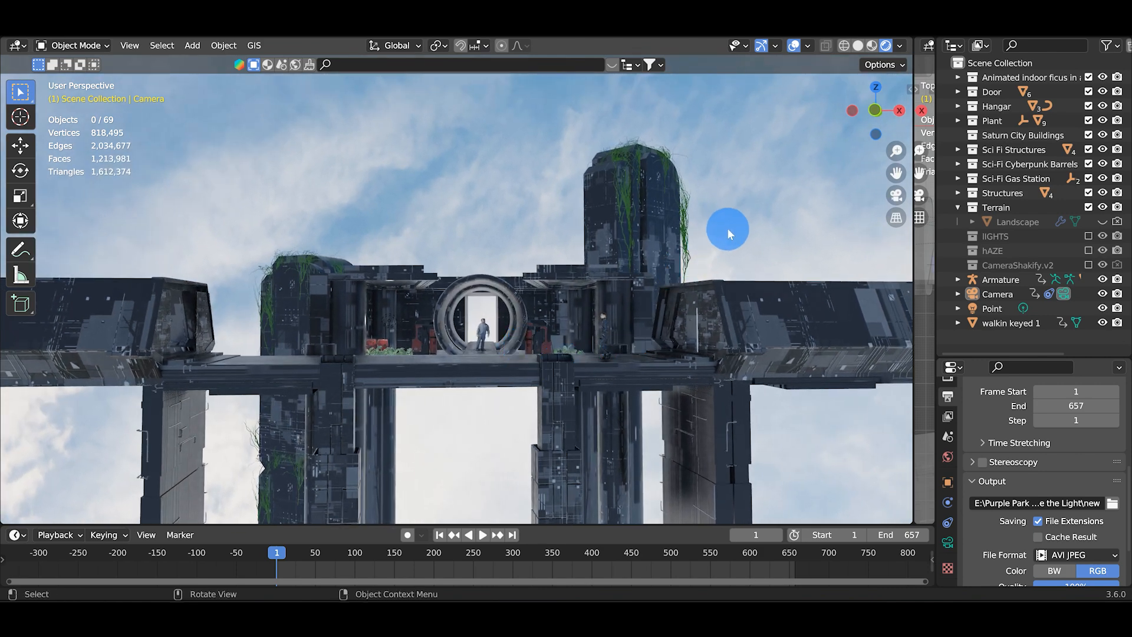